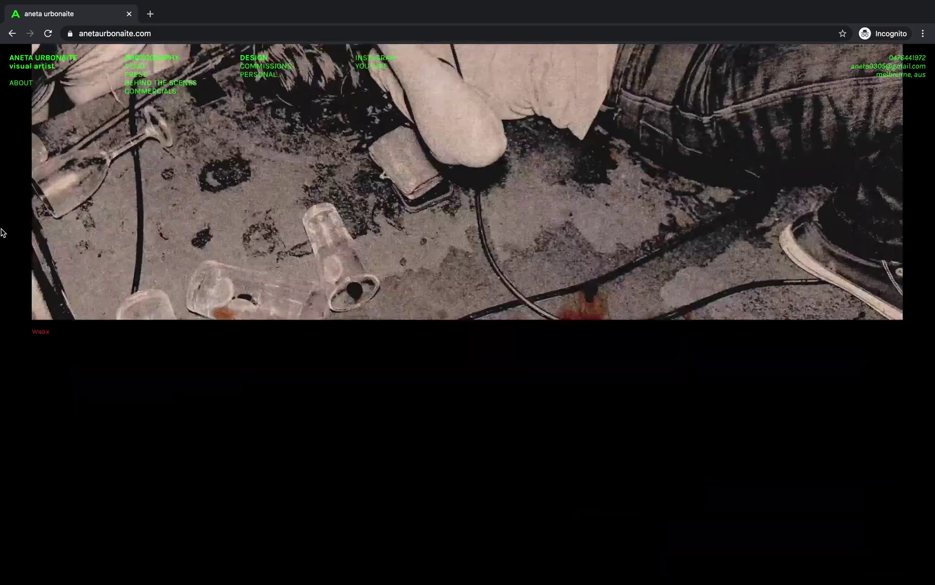
Step: Look through the concert and band photographs on the portfolio site's home page
{"action": "scroll", "coordinate": [3, 233], "scroll_direction": "down", "scroll_amount": 10}
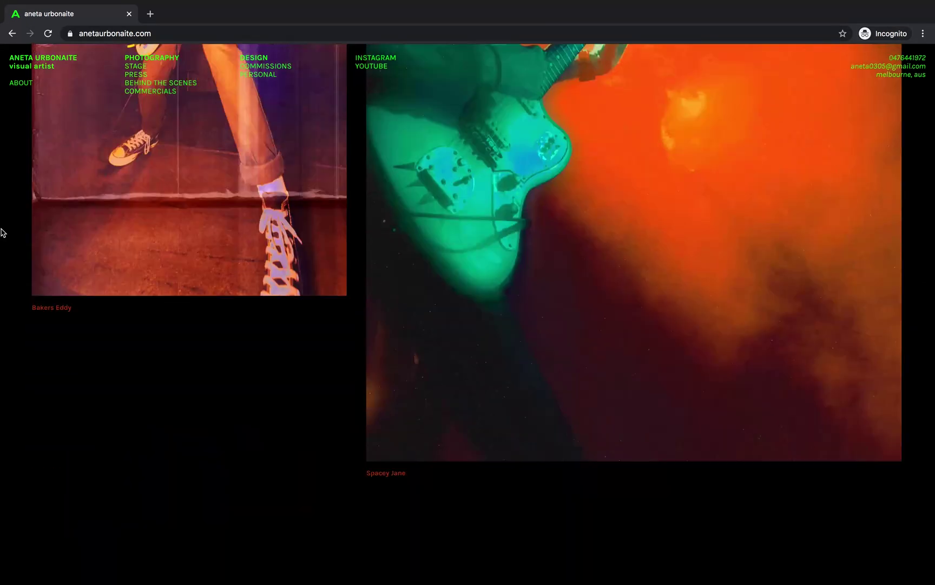
{"action": "scroll", "coordinate": [3, 233], "scroll_direction": "down", "scroll_amount": 15}
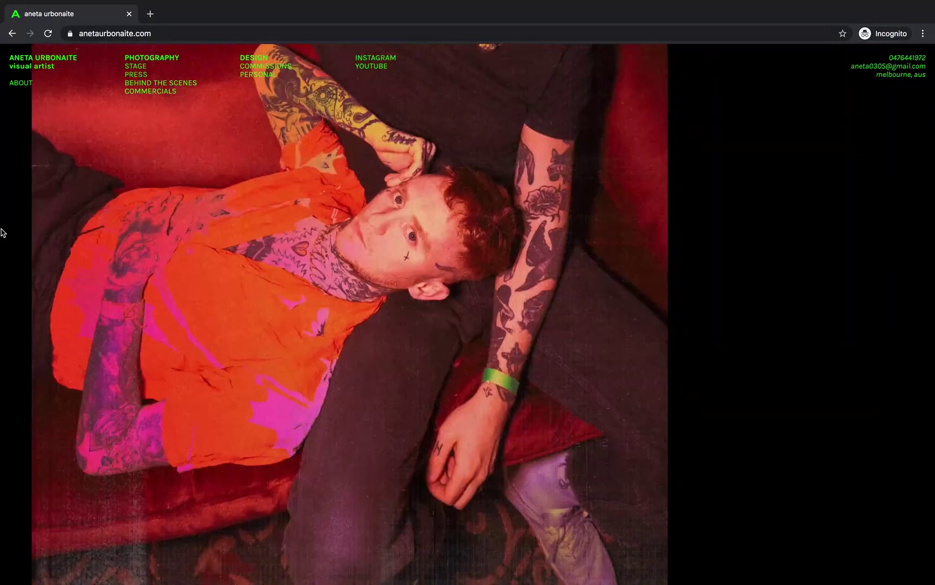
{"action": "scroll", "coordinate": [2, 233], "scroll_direction": "down", "scroll_amount": 15}
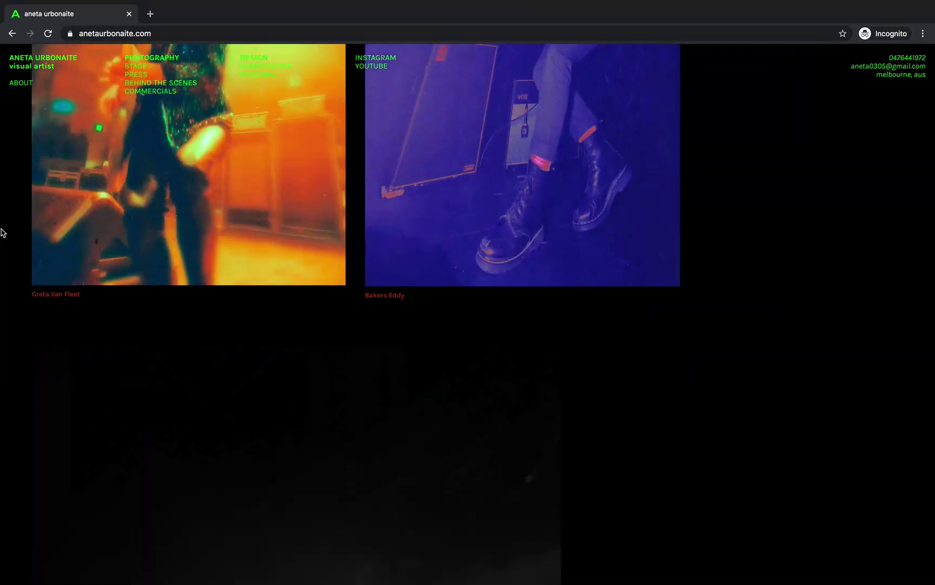
{"action": "scroll", "coordinate": [3, 233], "scroll_direction": "down", "scroll_amount": 15}
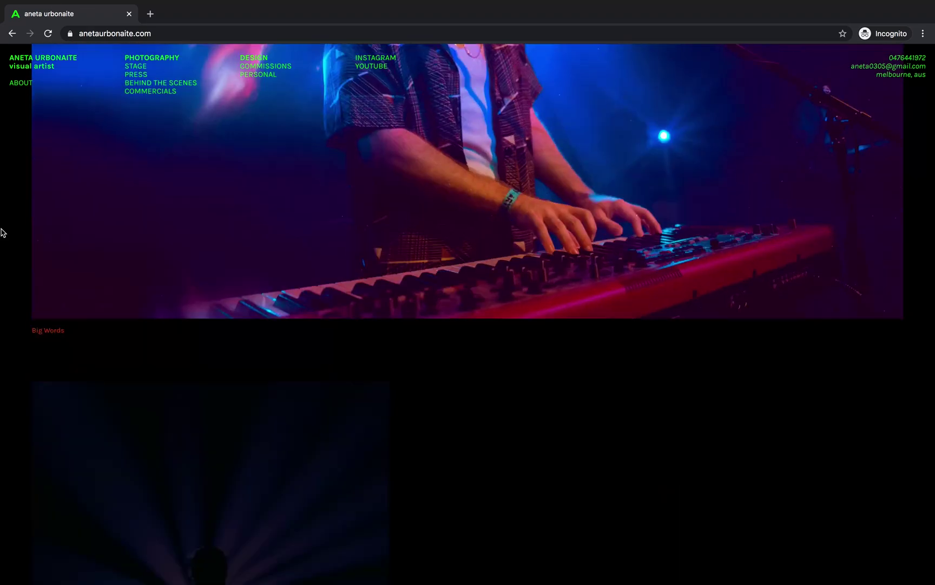
{"action": "scroll", "coordinate": [3, 233], "scroll_direction": "down", "scroll_amount": 15}
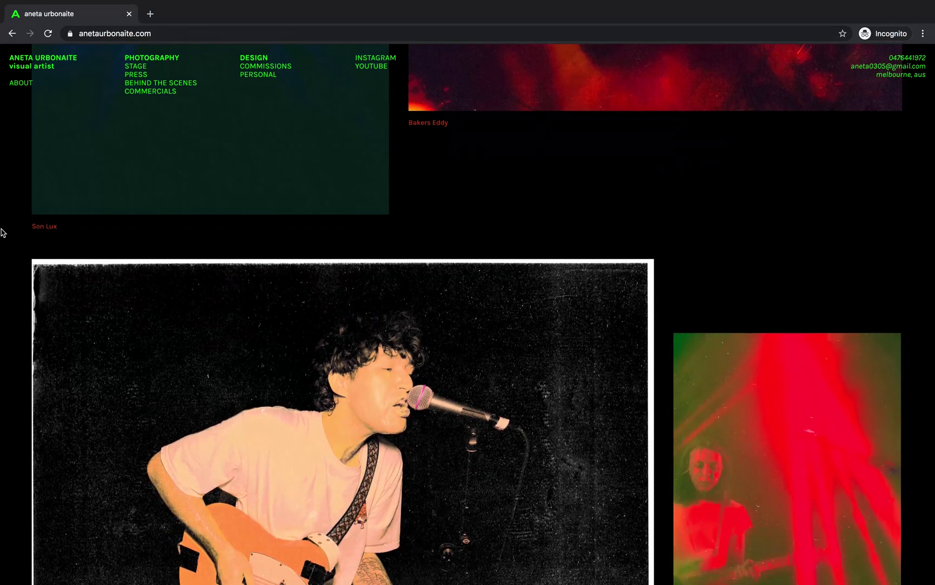
{"action": "scroll", "coordinate": [2, 233], "scroll_direction": "down", "scroll_amount": 8}
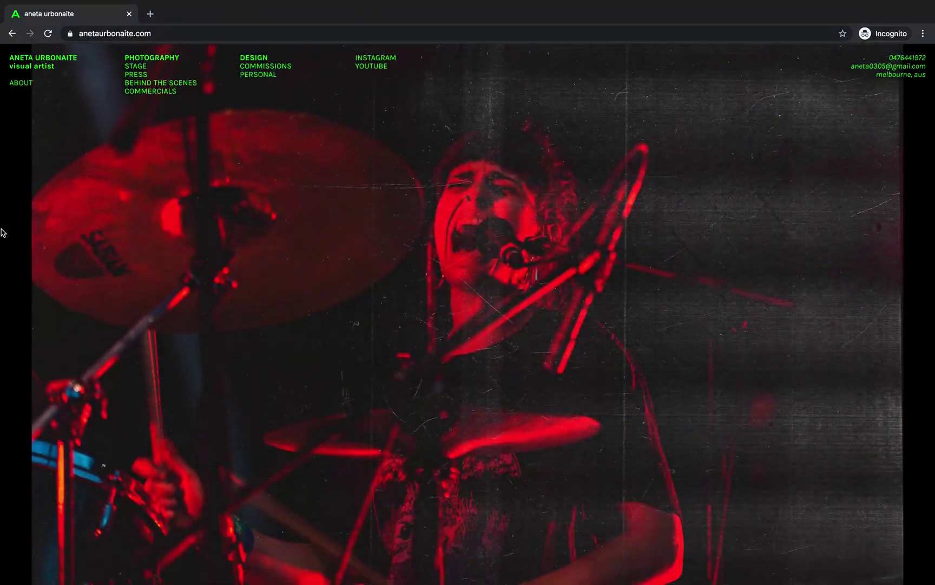
{"action": "scroll", "coordinate": [3, 233], "scroll_direction": "down", "scroll_amount": 6}
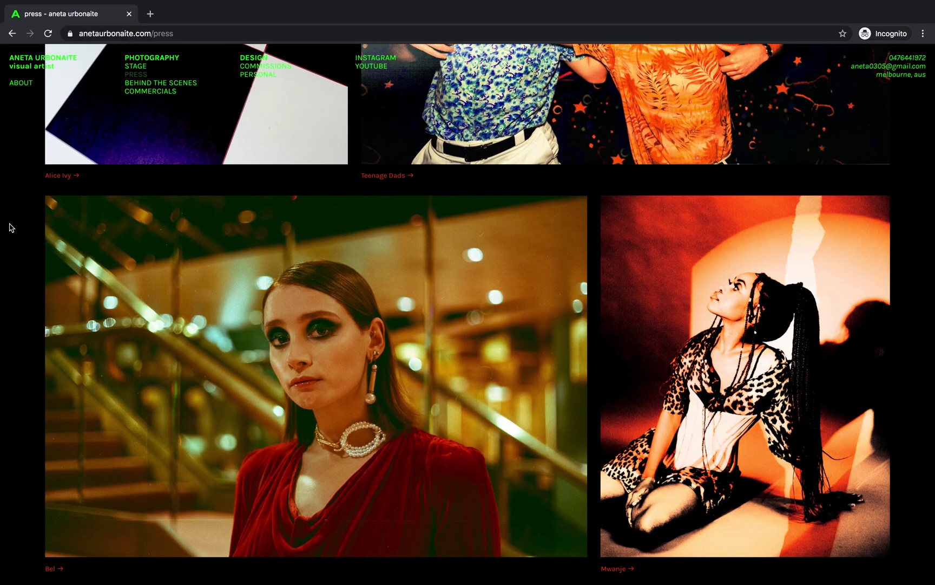
Step: Review the musician portraits on the portfolio's Press page
{"action": "scroll", "coordinate": [9, 226], "scroll_direction": "down", "scroll_amount": 6}
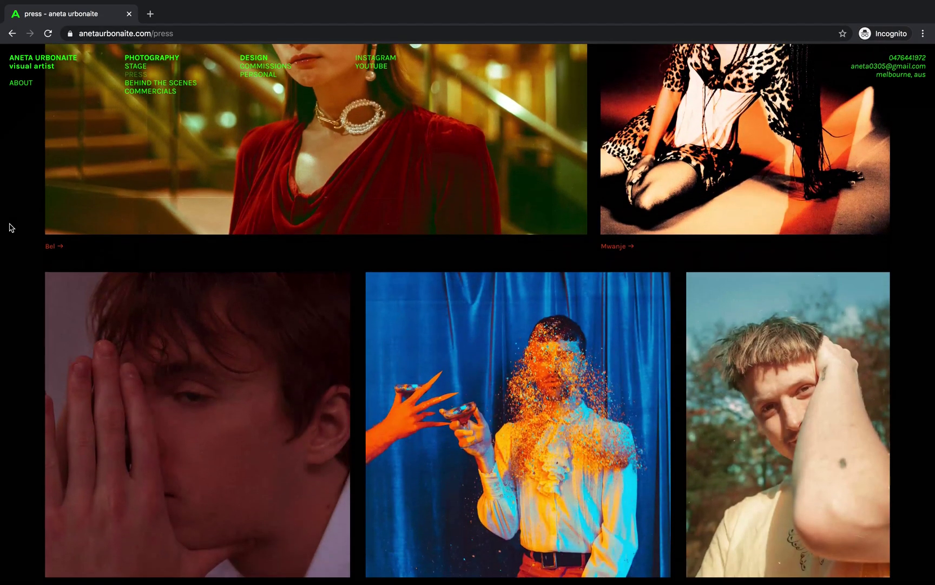
{"action": "scroll", "coordinate": [9, 226], "scroll_direction": "down", "scroll_amount": 1}
{"action": "scroll", "coordinate": [8, 227], "scroll_direction": "down", "scroll_amount": 1}
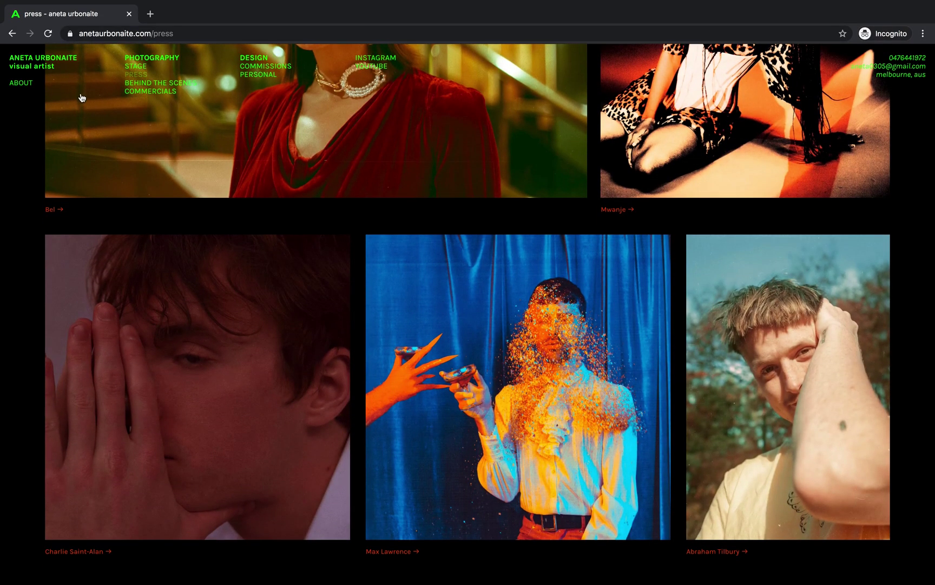
Step: Open the portfolio's Behind the Scenes page and look through its photographs
{"action": "left_click", "coordinate": [126, 84]}
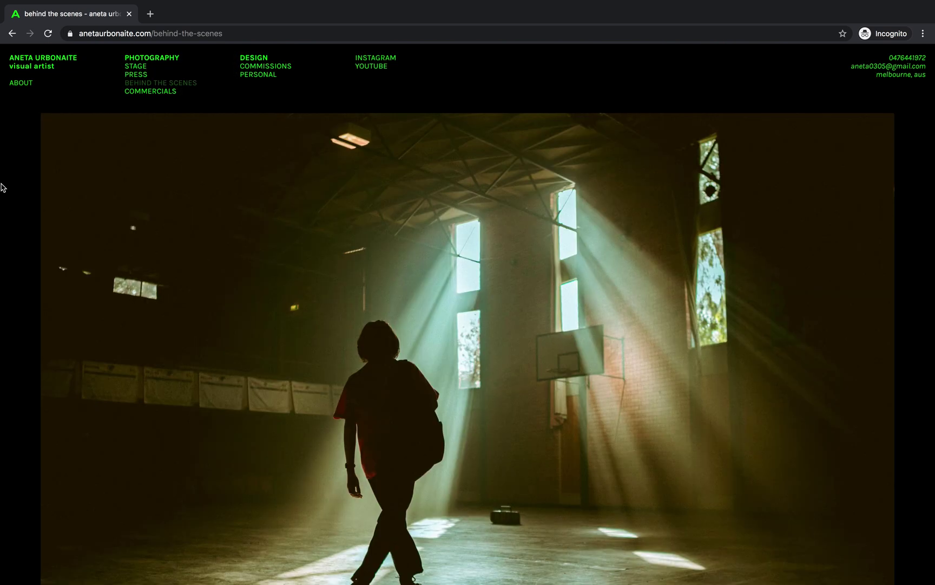
{"action": "scroll", "coordinate": [2, 188], "scroll_direction": "down", "scroll_amount": 5}
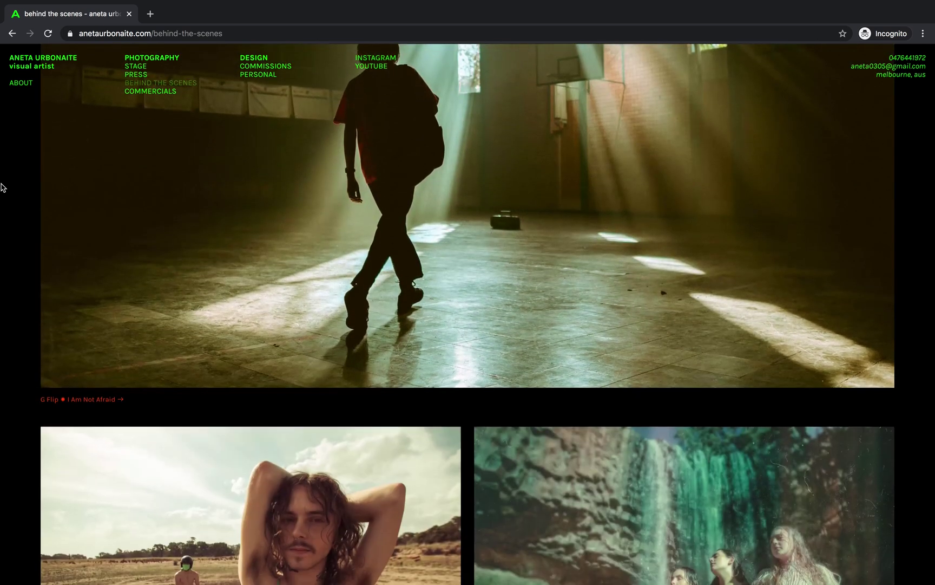
{"action": "scroll", "coordinate": [2, 187], "scroll_direction": "down", "scroll_amount": 7}
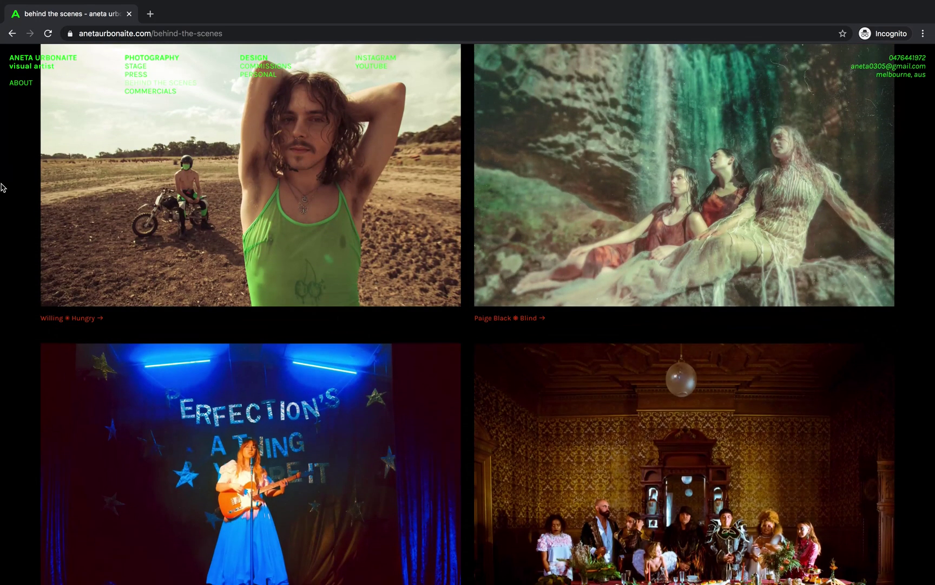
{"action": "scroll", "coordinate": [1, 187], "scroll_direction": "down", "scroll_amount": 9}
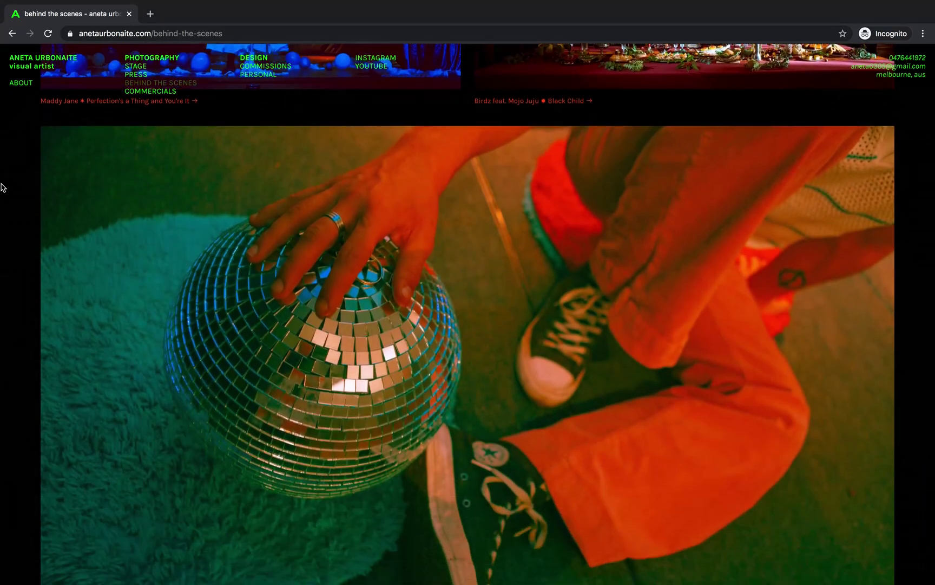
{"action": "scroll", "coordinate": [2, 187], "scroll_direction": "down", "scroll_amount": 3}
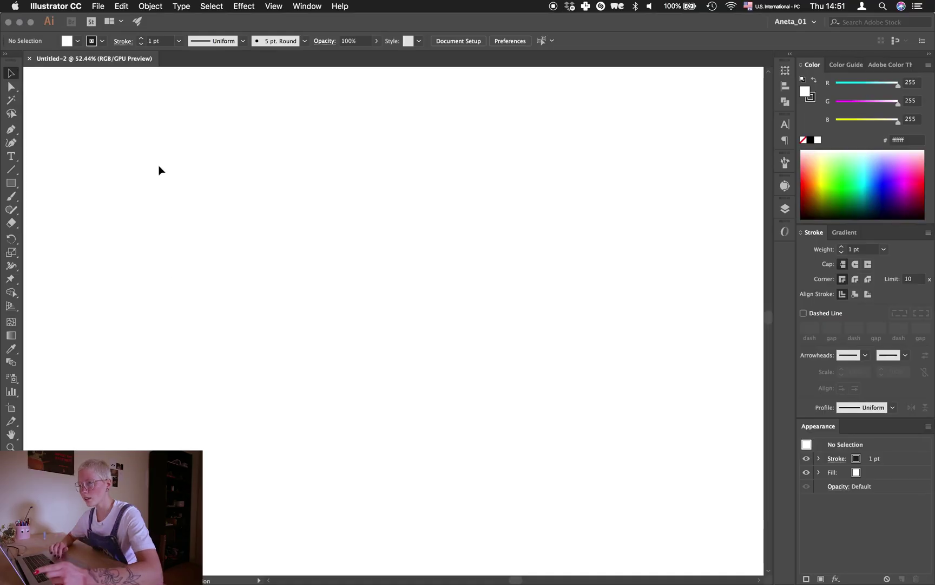
Step: In Illustrator, draw a closed wavy shape about 1508 by 1313 px with the Curvature tool and deselect it
{"action": "key", "text": "shift+grave"}
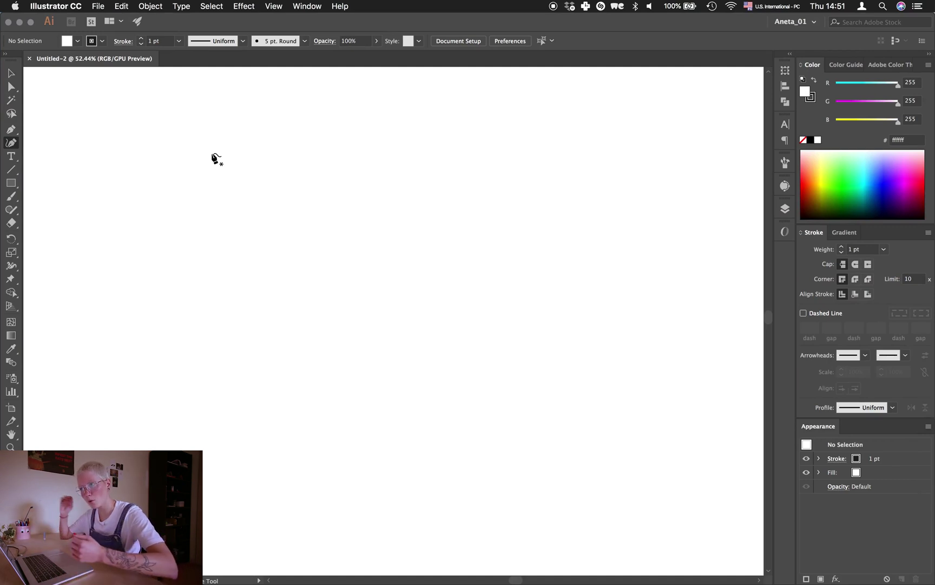
{"action": "left_click", "coordinate": [111, 340]}
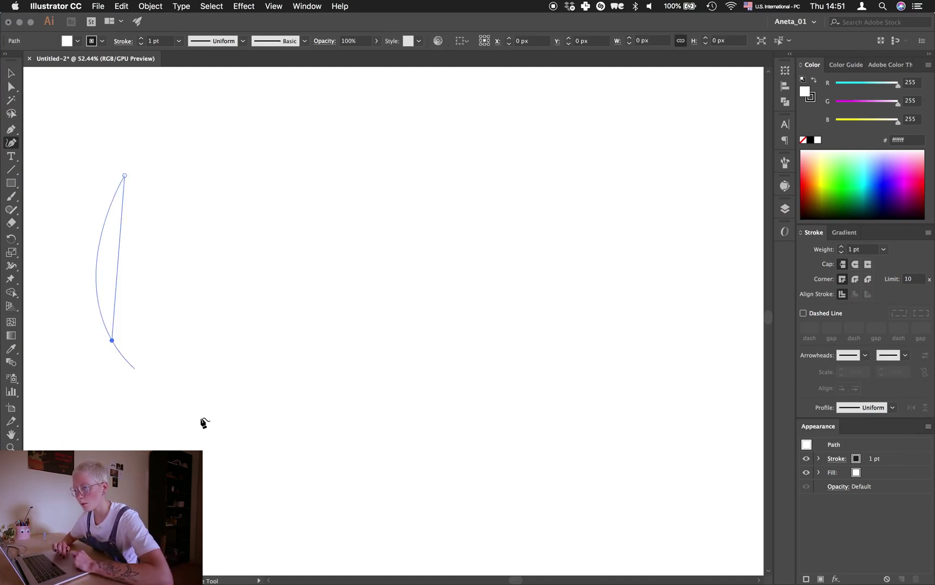
{"action": "left_click", "coordinate": [235, 444]}
{"action": "left_click", "coordinate": [254, 386]}
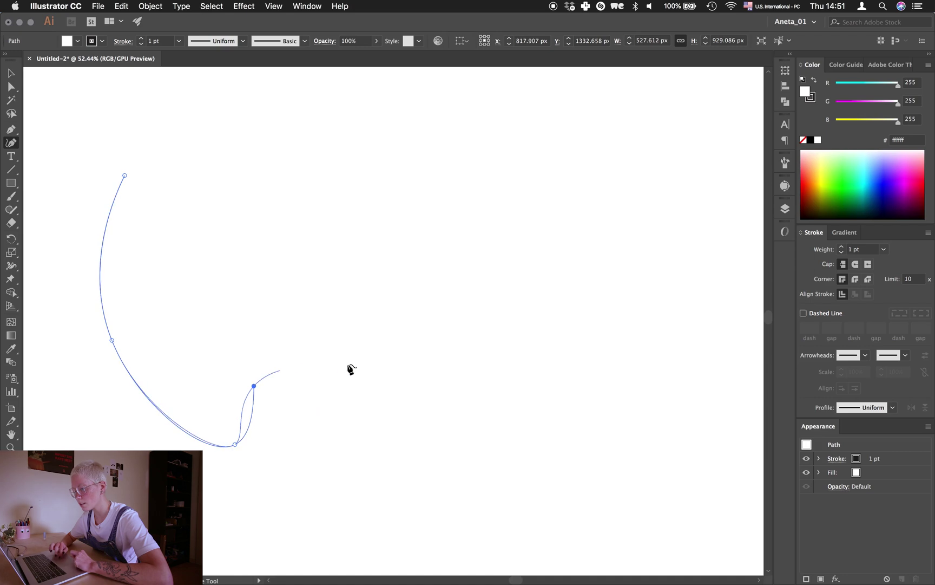
{"action": "left_click", "coordinate": [480, 443]}
{"action": "left_click", "coordinate": [396, 291]}
{"action": "left_click", "coordinate": [534, 242]}
{"action": "left_click", "coordinate": [442, 129]}
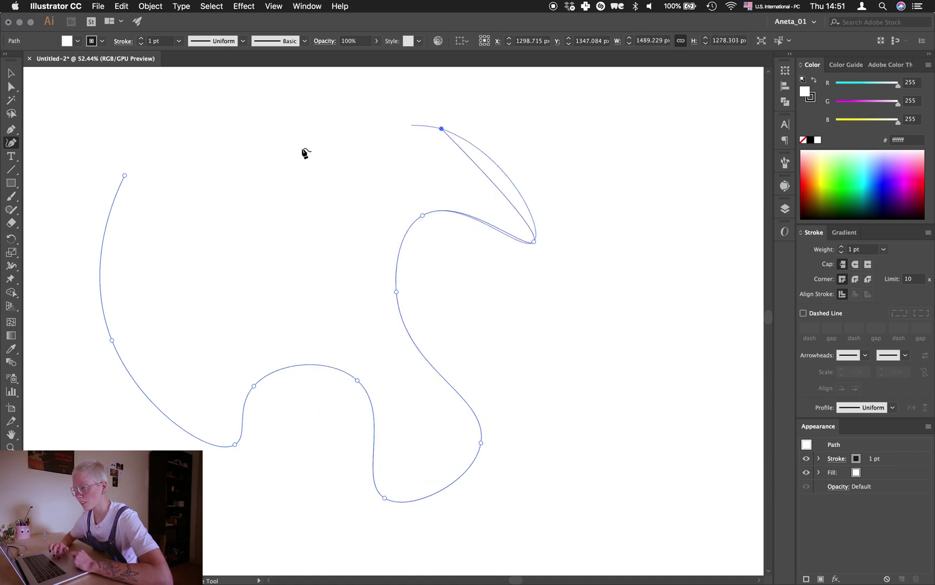
{"action": "left_click", "coordinate": [297, 152]}
{"action": "left_click", "coordinate": [265, 257]}
{"action": "left_click", "coordinate": [171, 200]}
{"action": "left_click", "coordinate": [200, 144]}
{"action": "left_click", "coordinate": [125, 175]}
{"action": "key", "text": "v"}
{"action": "scroll", "coordinate": [434, 294], "scroll_direction": "down", "scroll_amount": 3}
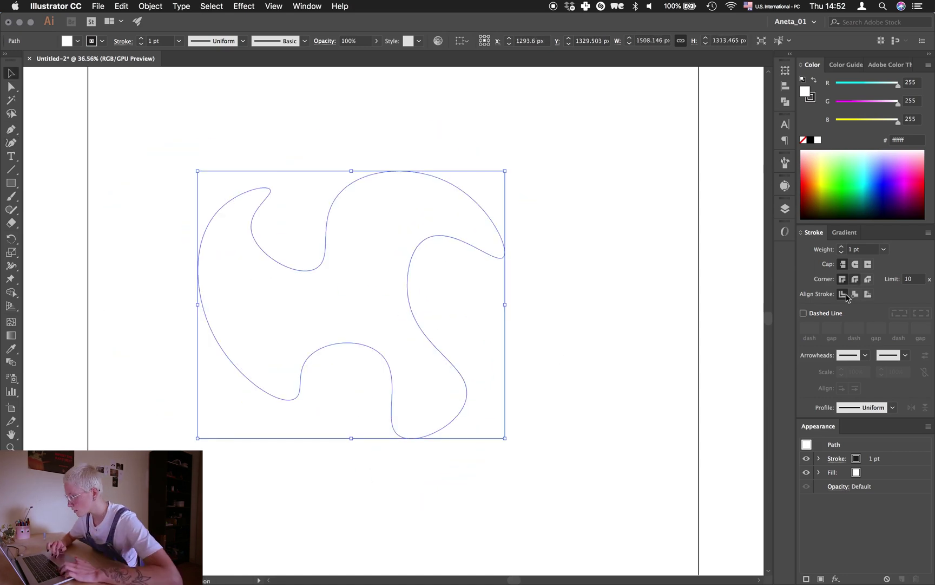
{"action": "left_click", "coordinate": [392, 375]}
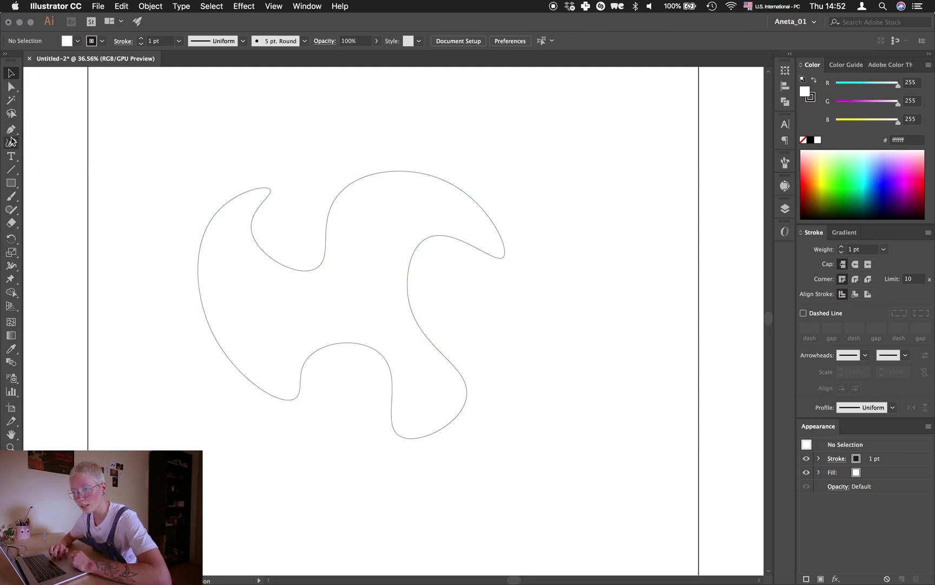
Step: Draw a second closed wavy shape about 1781 by 1931 px over the first with the Curvature tool
{"action": "left_click", "coordinate": [303, 146]}
{"action": "left_click", "coordinate": [373, 198]}
{"action": "left_click", "coordinate": [292, 230]}
{"action": "left_click", "coordinate": [212, 283]}
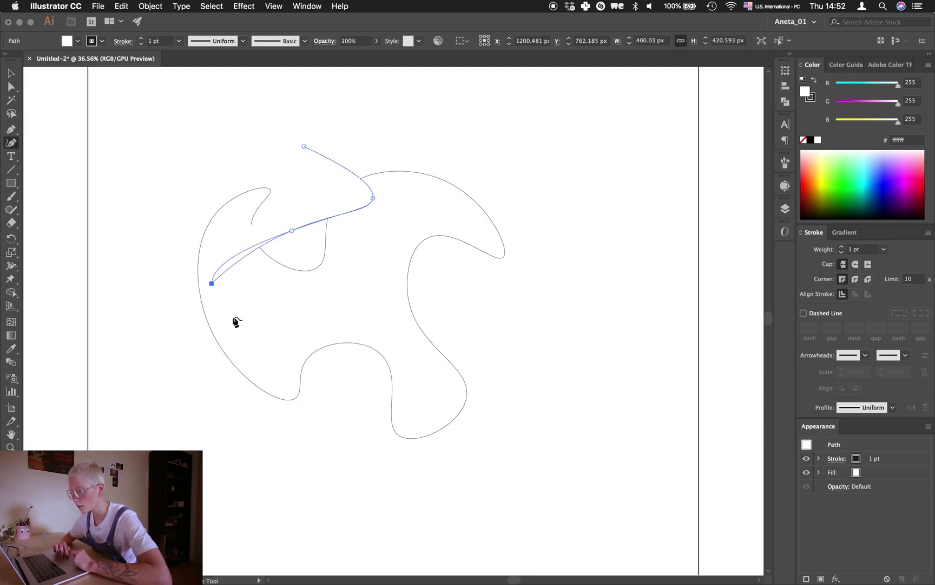
{"action": "left_click", "coordinate": [503, 495]}
{"action": "left_click", "coordinate": [569, 368]}
{"action": "left_click", "coordinate": [379, 284]}
{"action": "left_click", "coordinate": [512, 184]}
{"action": "left_click", "coordinate": [393, 104]}
{"action": "left_click", "coordinate": [304, 146]}
{"action": "key", "text": "v"}
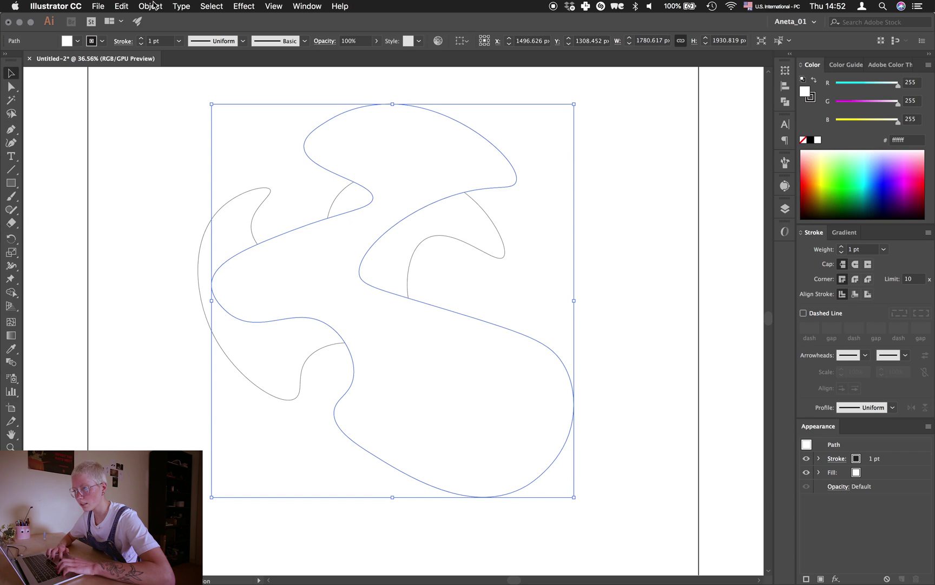
Step: Select both wavy shapes and set their fill to none
{"action": "left_click", "coordinate": [151, 6]}
{"action": "left_click", "coordinate": [162, 79]}
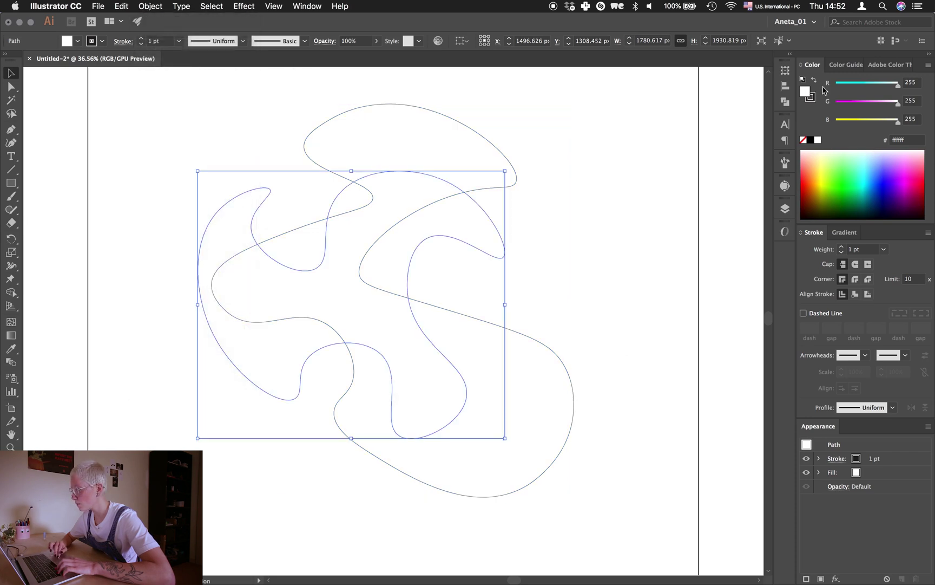
{"action": "key", "text": "super+a"}
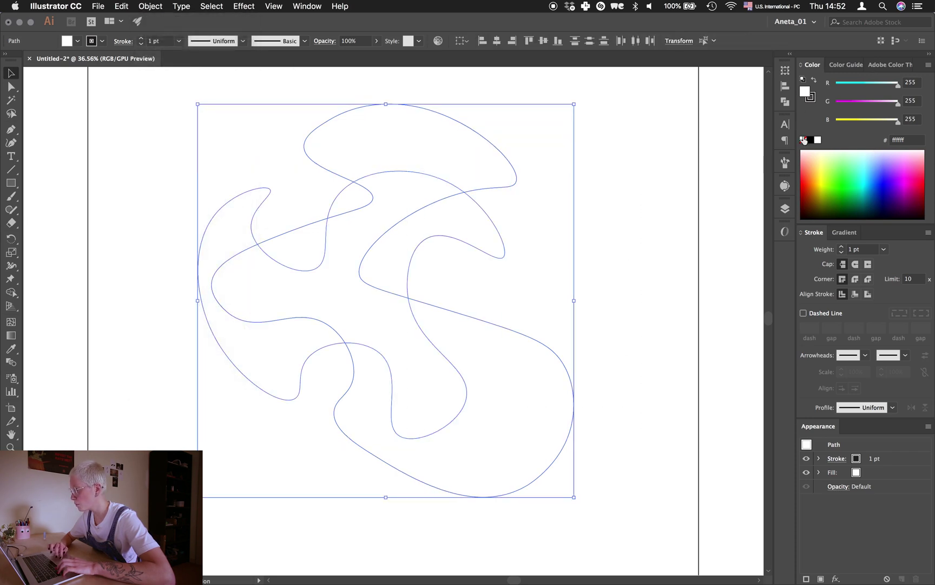
{"action": "left_click", "coordinate": [612, 156]}
{"action": "key", "text": "super+a"}
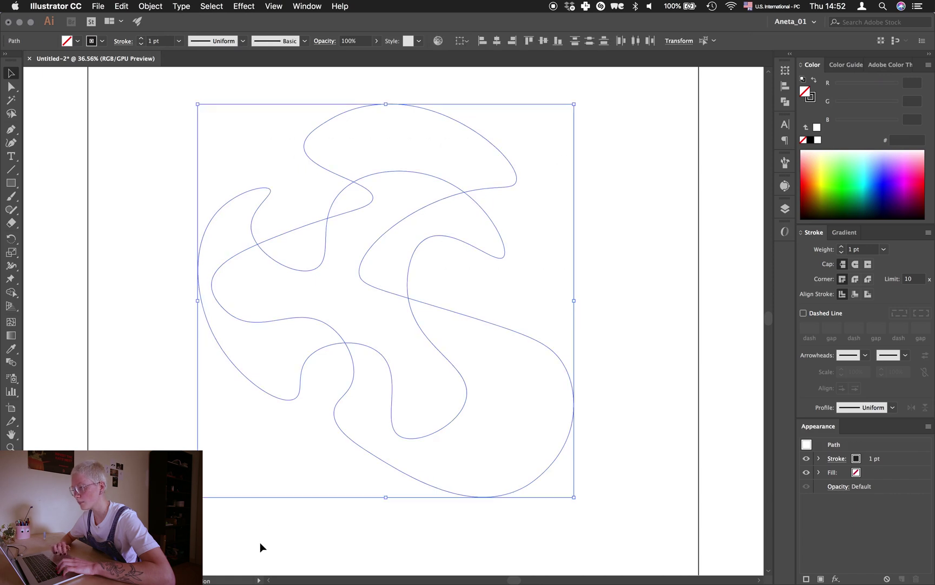
Step: Set the blend options to Specified Steps spacing with 100 steps
{"action": "left_click", "coordinate": [139, 6]}
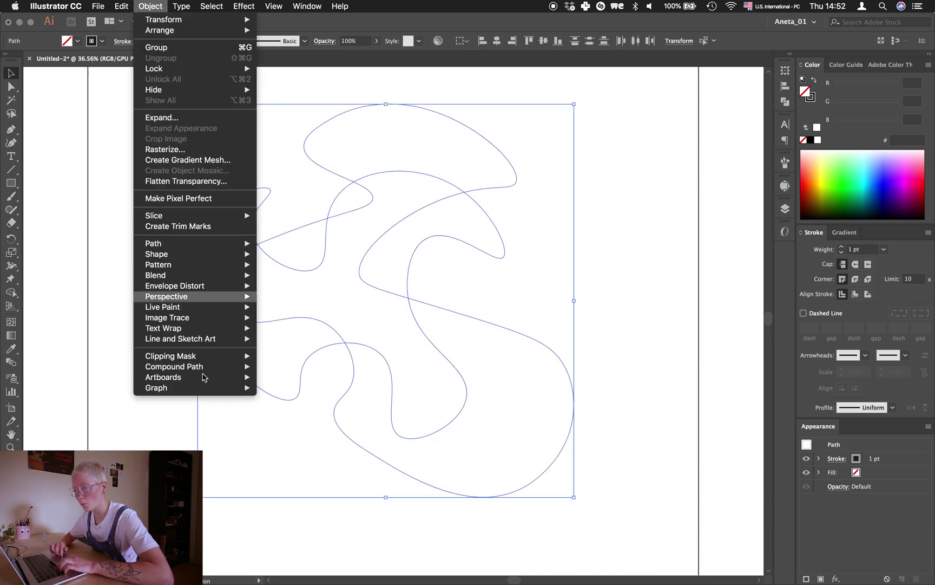
{"action": "mouse_move", "coordinate": [191, 279]}
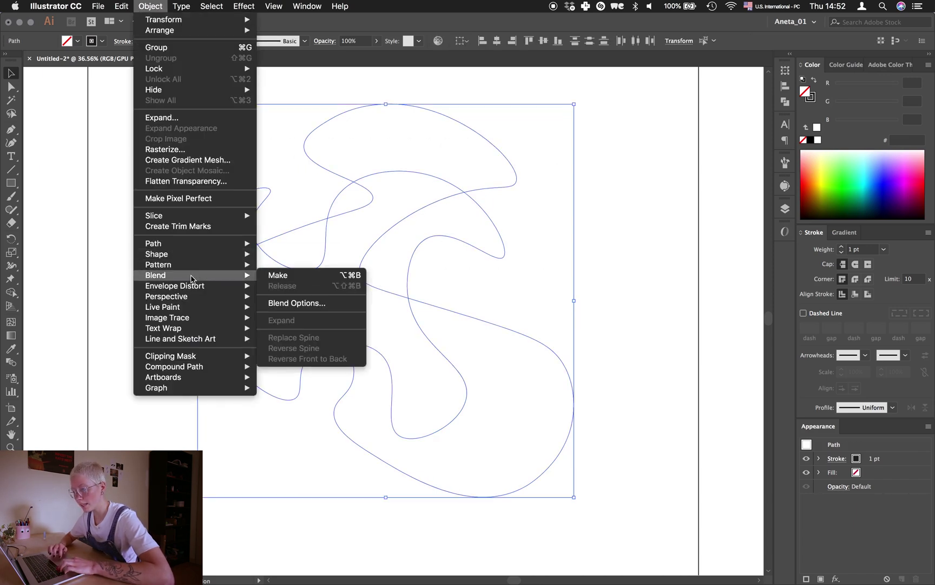
{"action": "left_click", "coordinate": [289, 302]}
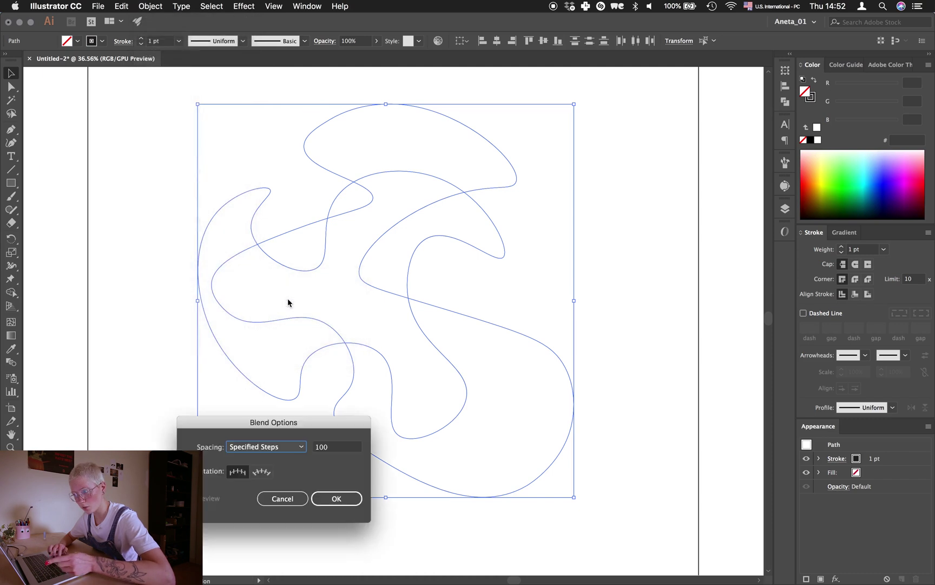
{"action": "left_click", "coordinate": [337, 499]}
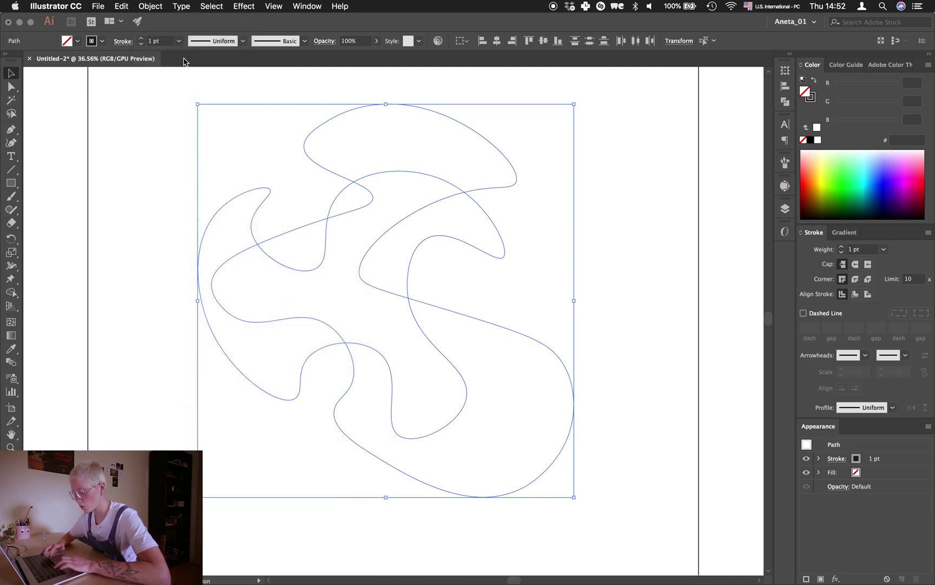
Step: Make a blend between the two wavy outlines and clear the selection
{"action": "key", "text": "alt+super+b"}
{"action": "key", "text": "super+shift+a"}
{"action": "left_click", "coordinate": [487, 222]}
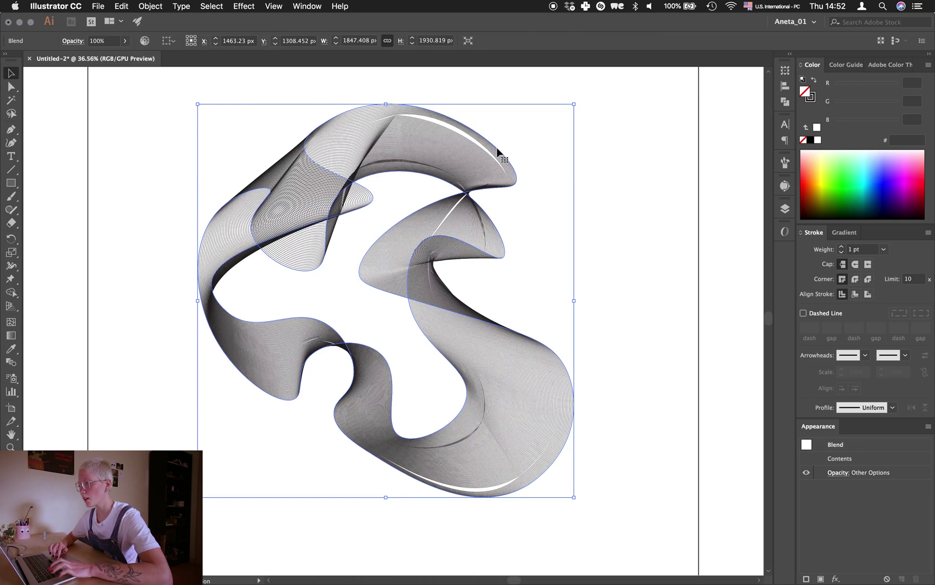
{"action": "key", "text": "a"}
{"action": "key", "text": "v"}
{"action": "left_click", "coordinate": [582, 156]}
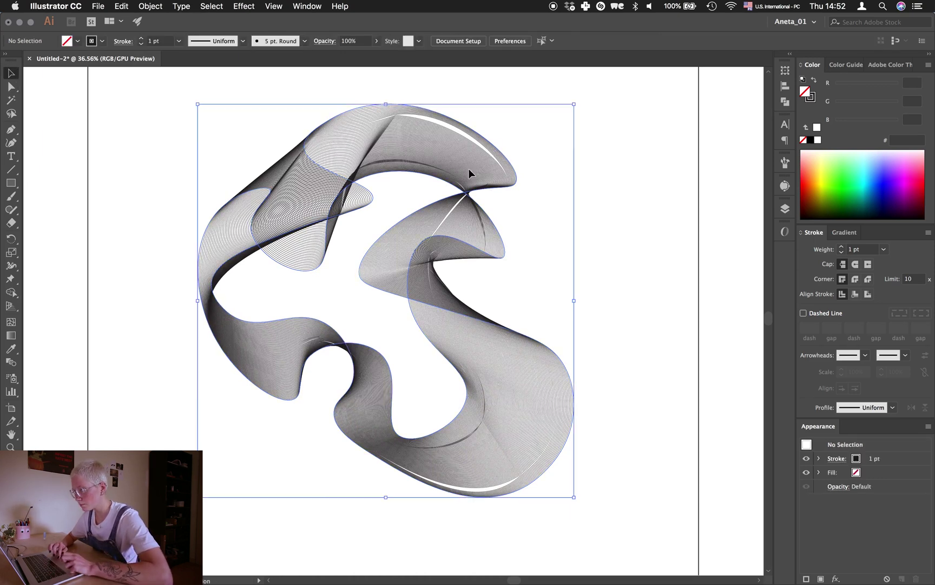
Step: Isolate the blend and reposition its outline paths to reshape the lines between them
{"action": "double_click", "coordinate": [470, 169]}
{"action": "left_click", "coordinate": [490, 145]}
{"action": "left_click_drag", "start_coordinate": [490, 144], "coordinate": [530, 169]}
{"action": "scroll", "coordinate": [487, 173], "scroll_direction": "down", "scroll_amount": 3}
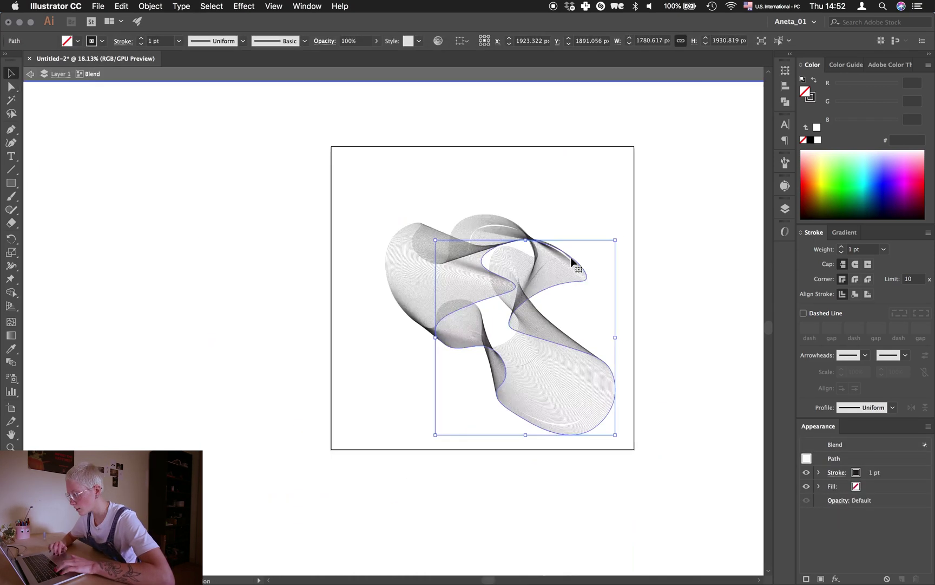
{"action": "left_click_drag", "start_coordinate": [398, 208], "coordinate": [363, 187]}
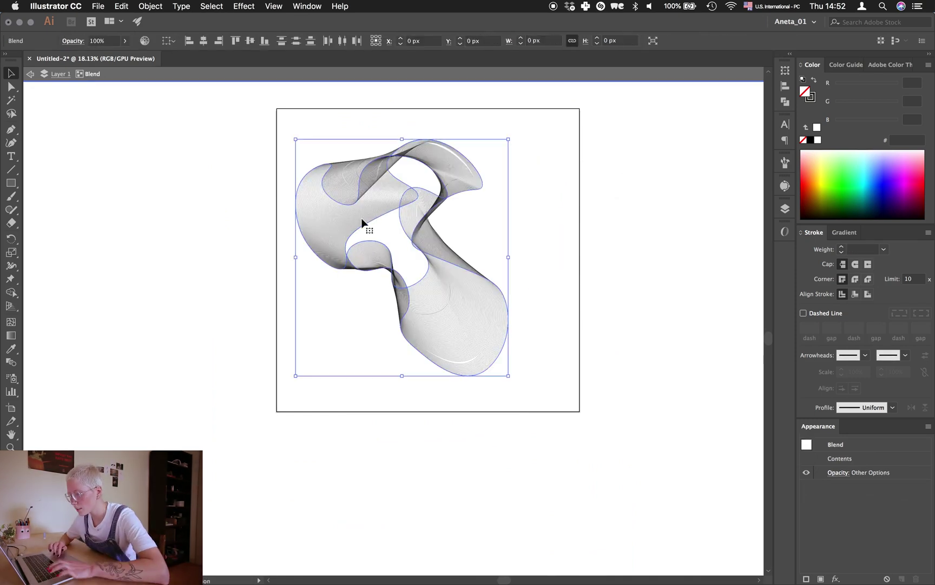
Step: Clear the selection inside the isolated blend and examine its line pattern up close
{"action": "left_click", "coordinate": [242, 171]}
{"action": "key", "text": "super+a"}
{"action": "key", "text": "super+shift+a"}
{"action": "scroll", "coordinate": [344, 244], "scroll_direction": "up", "scroll_amount": 3}
{"action": "left_click", "coordinate": [417, 143]}
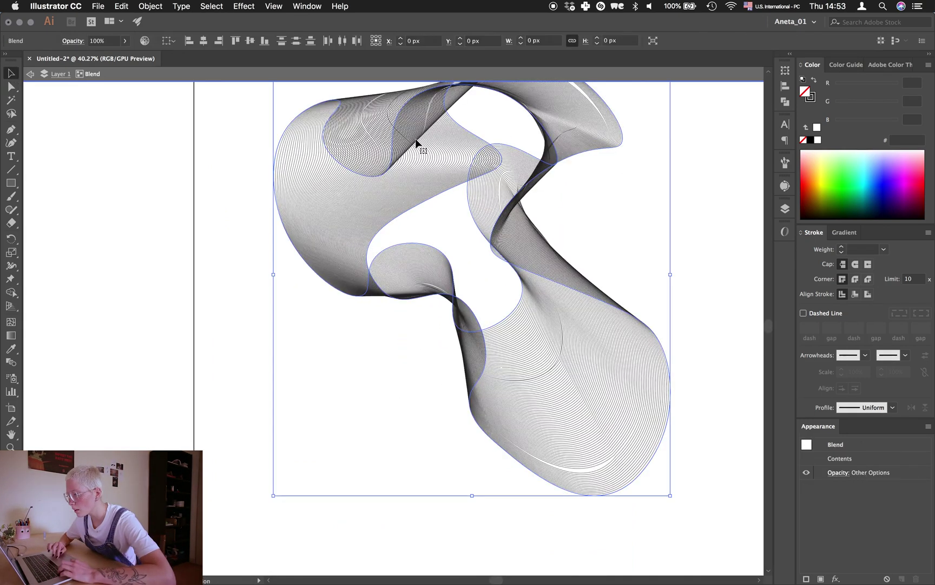
{"action": "left_click", "coordinate": [643, 213]}
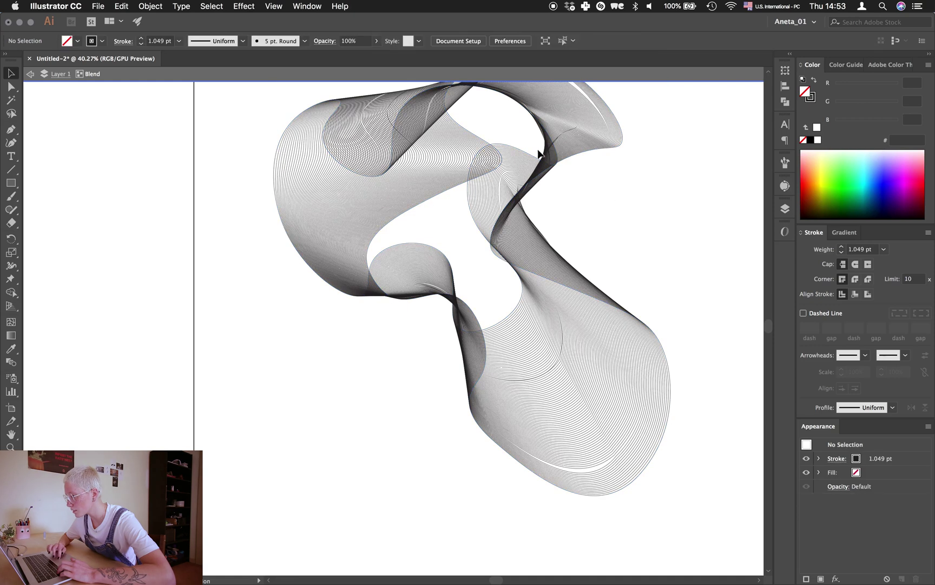
Step: Reposition the outlines of the isolated blend to form a tighter twisted shape and clear the selection
{"action": "left_click", "coordinate": [532, 159]}
{"action": "left_click_drag", "start_coordinate": [559, 87], "coordinate": [465, 165]}
{"action": "scroll", "coordinate": [370, 248], "scroll_direction": "down", "scroll_amount": 3}
{"action": "left_click", "coordinate": [371, 248]}
{"action": "left_click", "coordinate": [362, 234]}
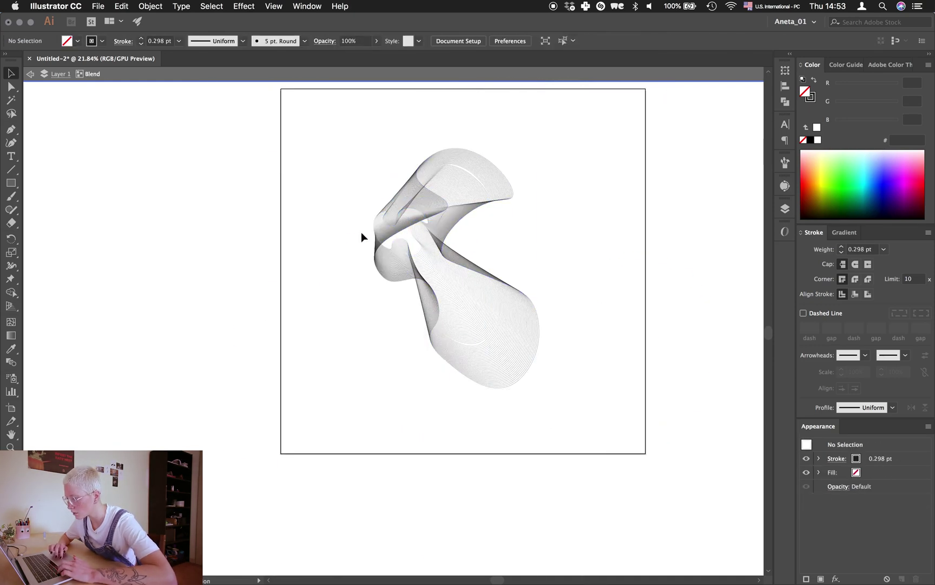
Step: Reshape the blend further by moving and rotating its outlines, enlarge the lower one, and clear the selection
{"action": "left_click", "coordinate": [408, 252]}
{"action": "left_click_drag", "start_coordinate": [369, 207], "coordinate": [289, 151]}
{"action": "left_click_drag", "start_coordinate": [409, 207], "coordinate": [425, 136]}
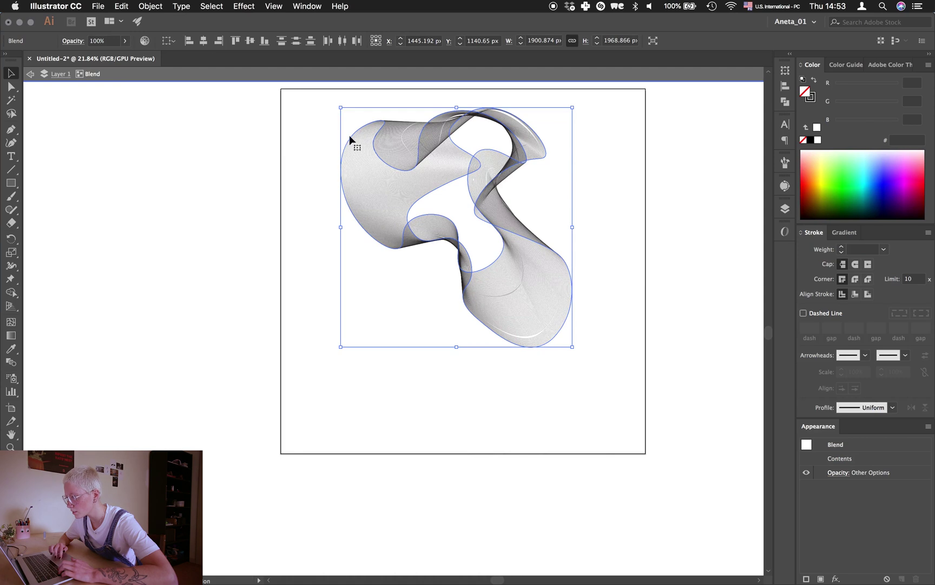
{"action": "left_click_drag", "start_coordinate": [350, 137], "coordinate": [361, 195]}
{"action": "left_click", "coordinate": [434, 209]}
{"action": "mouse_move", "coordinate": [439, 163]}
{"action": "left_mouse_down"}
{"action": "mouse_move", "coordinate": [533, 184]}
{"action": "mouse_move", "coordinate": [466, 153]}
{"action": "mouse_move", "coordinate": [434, 150]}
{"action": "left_mouse_up"}
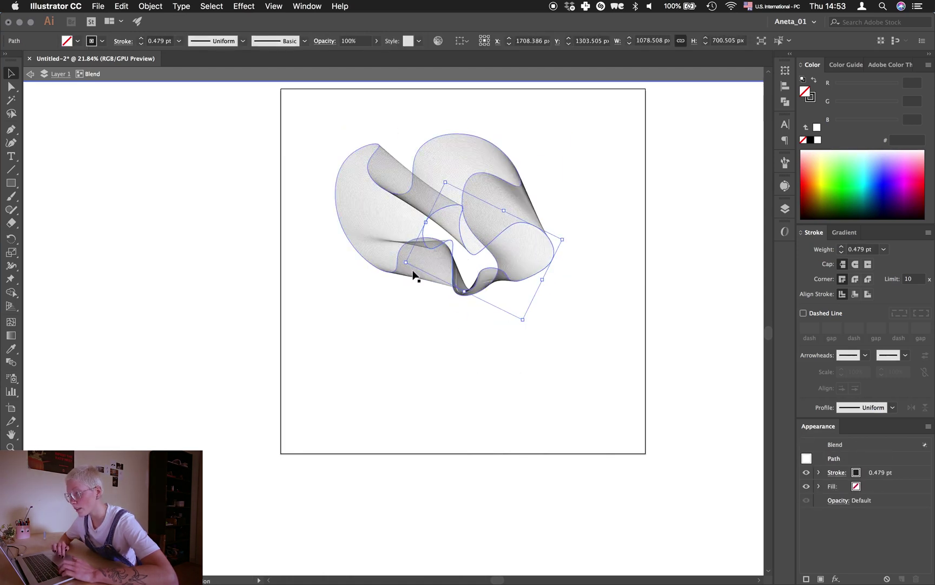
{"action": "left_click_drag", "start_coordinate": [407, 262], "coordinate": [356, 271]}
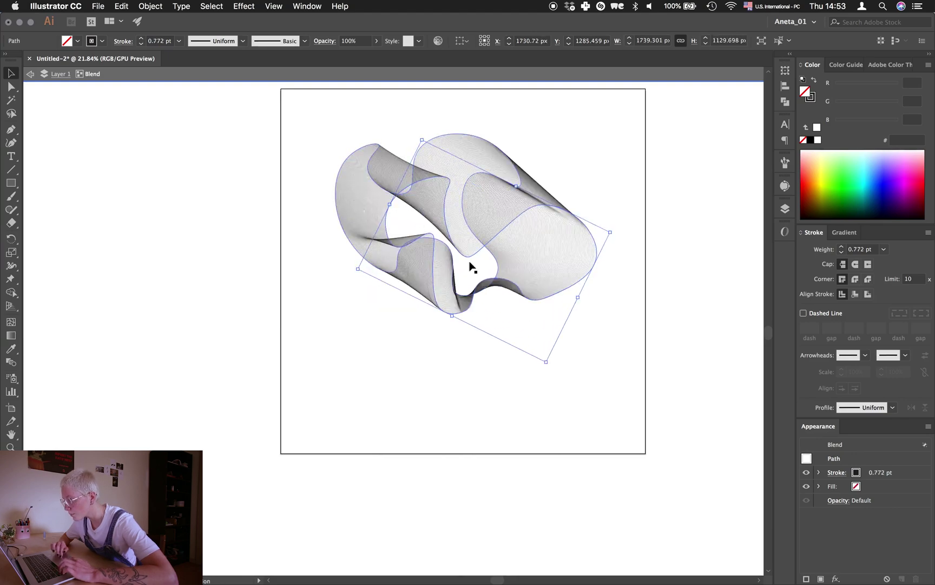
{"action": "scroll", "coordinate": [627, 265], "scroll_direction": "up", "scroll_amount": 5}
{"action": "left_click", "coordinate": [303, 415]}
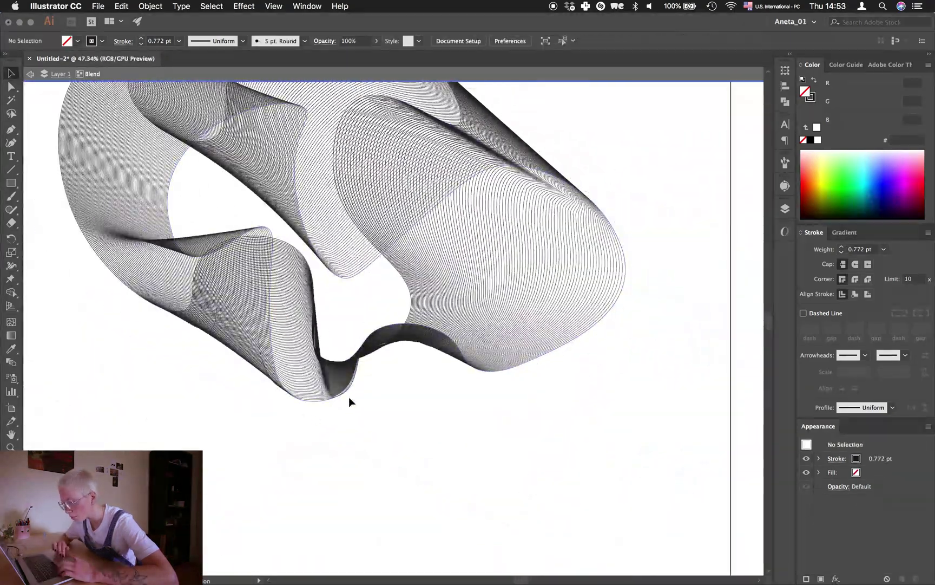
Step: Select the complete reshaped blend with both outlines and copy it
{"action": "scroll", "coordinate": [342, 390], "scroll_direction": "up", "scroll_amount": 8}
{"action": "scroll", "coordinate": [171, 390], "scroll_direction": "down", "scroll_amount": 10}
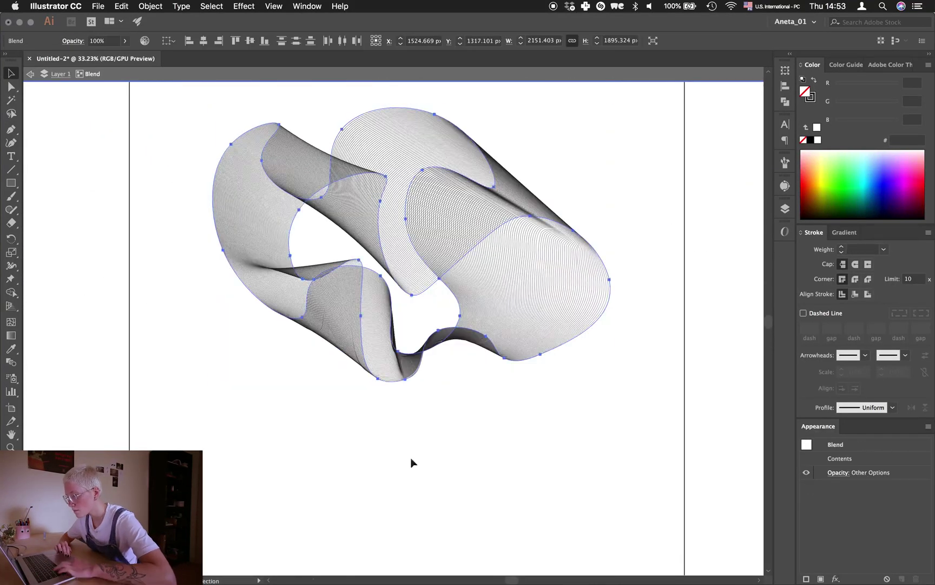
{"action": "key", "text": "a"}
{"action": "left_click", "coordinate": [463, 315]}
{"action": "key", "text": "v"}
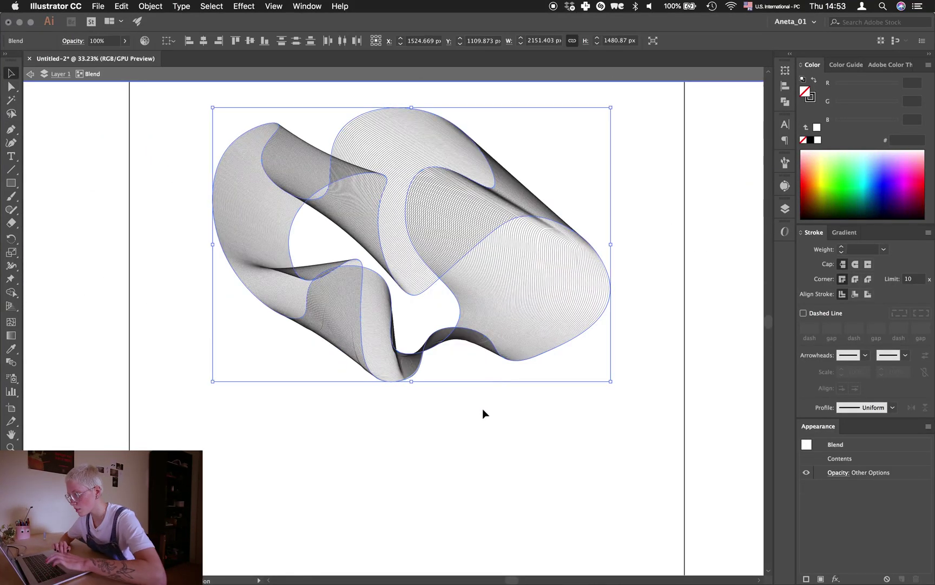
{"action": "left_click", "coordinate": [483, 409]}
{"action": "left_click", "coordinate": [498, 301]}
Step: Switch to Photoshop and turn the black background of the Untitled-1 document white
{"action": "key", "text": "super+Tab"}
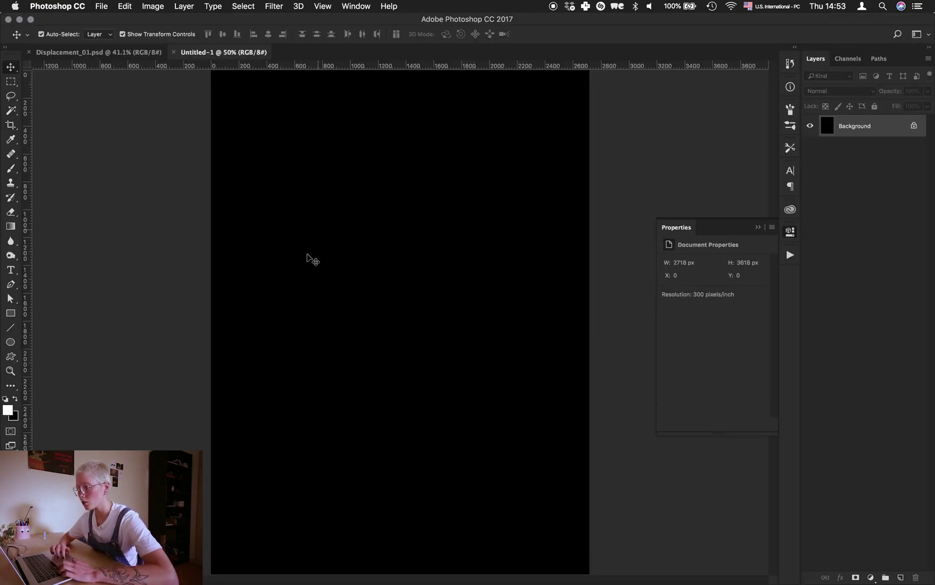
{"action": "key", "text": "ctrl+Up"}
{"action": "key", "text": "ctrl+Up"}
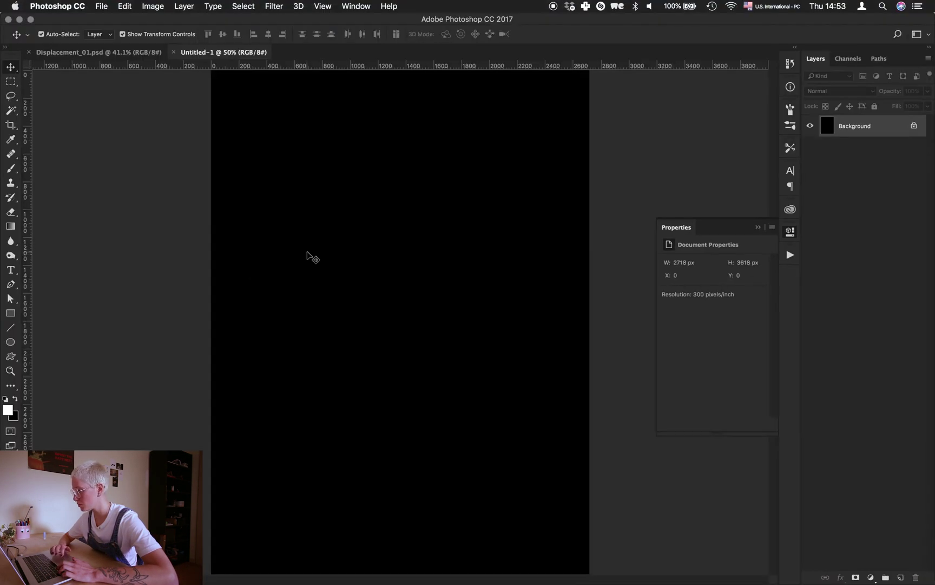
{"action": "key", "text": "ctrl+Up"}
{"action": "key", "text": "ctrl+Up"}
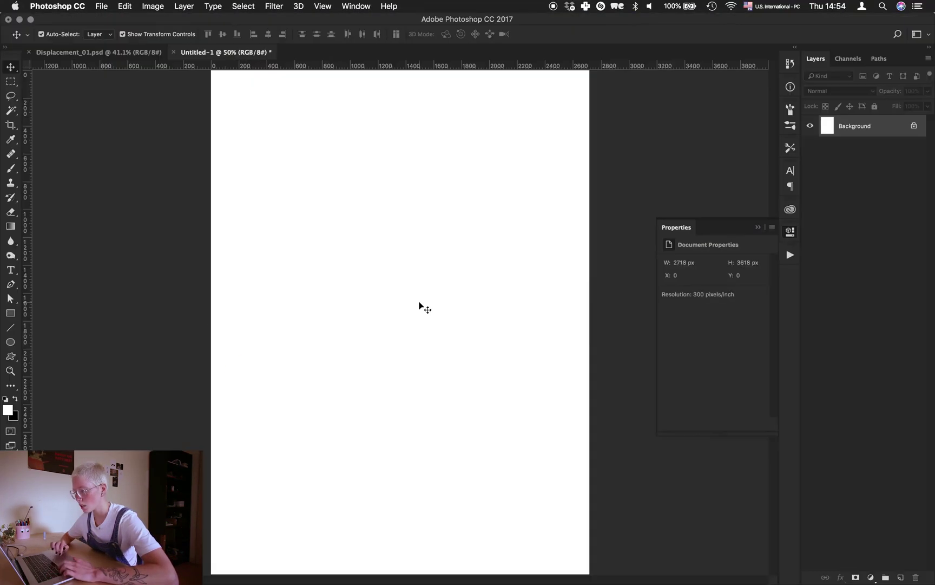
Step: Paste the wavy line blend as a smart object and enlarge it to fill the white canvas
{"action": "key", "text": "super+v"}
{"action": "left_click_drag", "start_coordinate": [388, 180], "coordinate": [528, 254]}
{"action": "left_click_drag", "start_coordinate": [292, 141], "coordinate": [232, 99]}
{"action": "key", "text": "Return"}
Step: Save the line artwork in Photoshop format as Displace Map_01.psd
{"action": "key", "text": "super+s"}
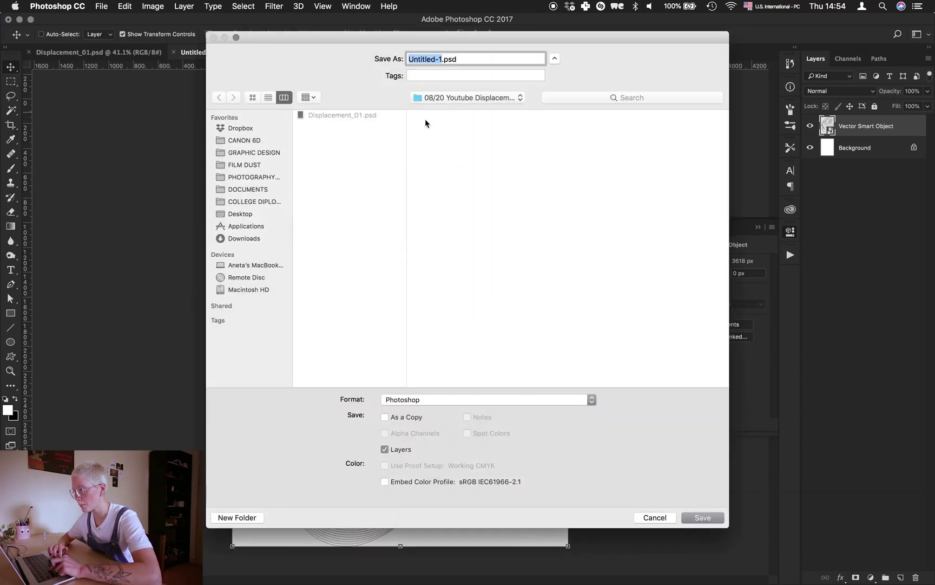
{"action": "key", "text": "Return"}
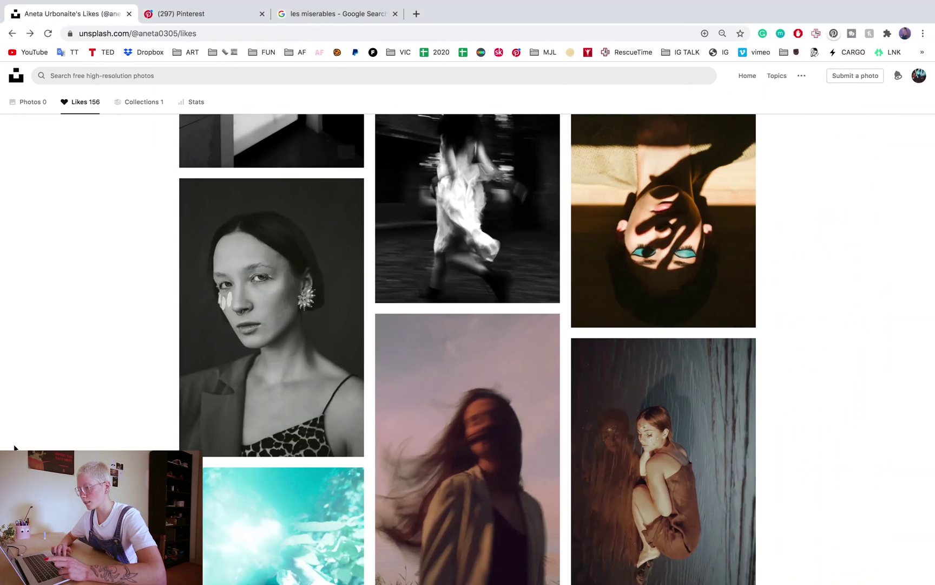
Step: Switch to the browser and look through the liked Unsplash photos and a portrait photographer's profile for a suitable image
{"action": "scroll", "coordinate": [14, 447], "scroll_direction": "down", "scroll_amount": 10}
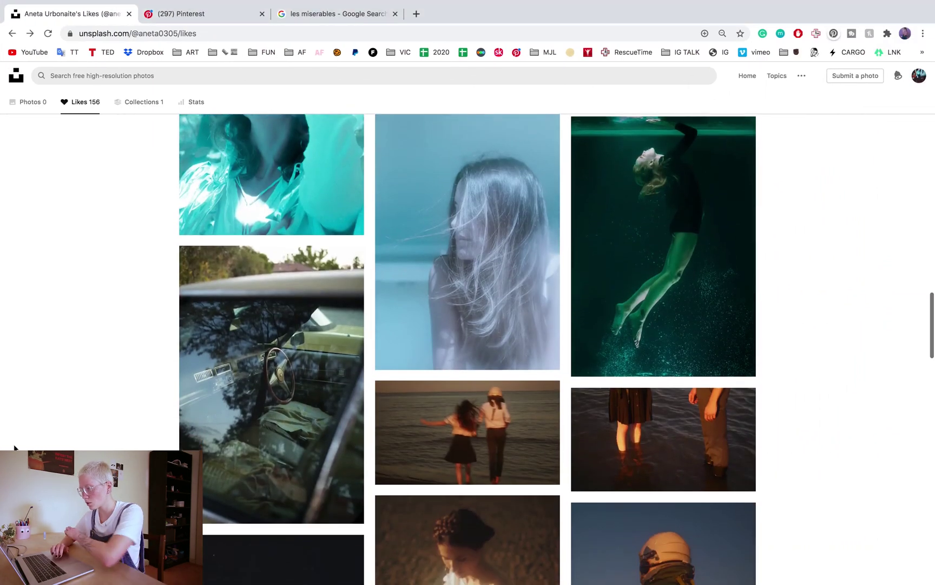
{"action": "scroll", "coordinate": [14, 448], "scroll_direction": "down", "scroll_amount": 10}
{"action": "scroll", "coordinate": [14, 448], "scroll_direction": "down", "scroll_amount": 10}
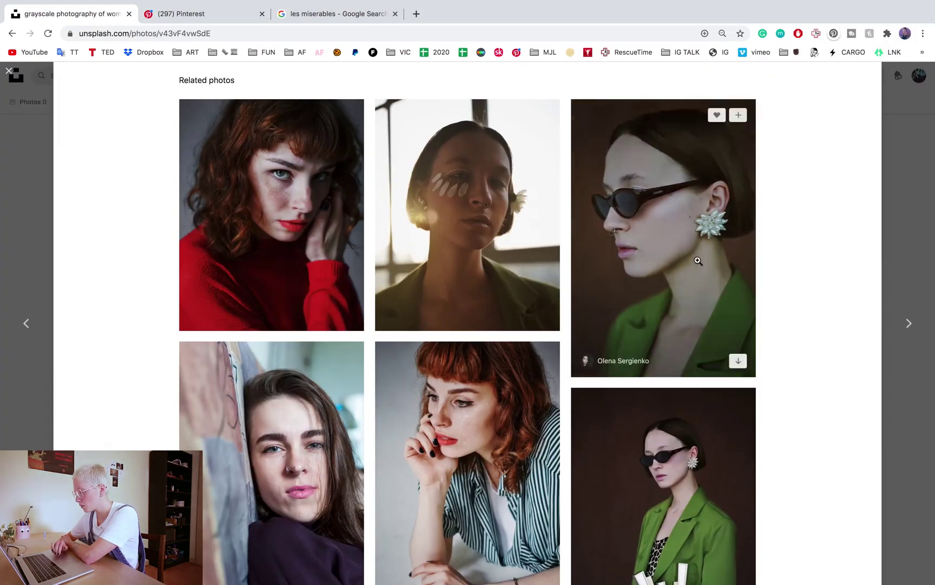
{"action": "left_click", "coordinate": [599, 359]}
{"action": "scroll", "coordinate": [131, 282], "scroll_direction": "down", "scroll_amount": 3}
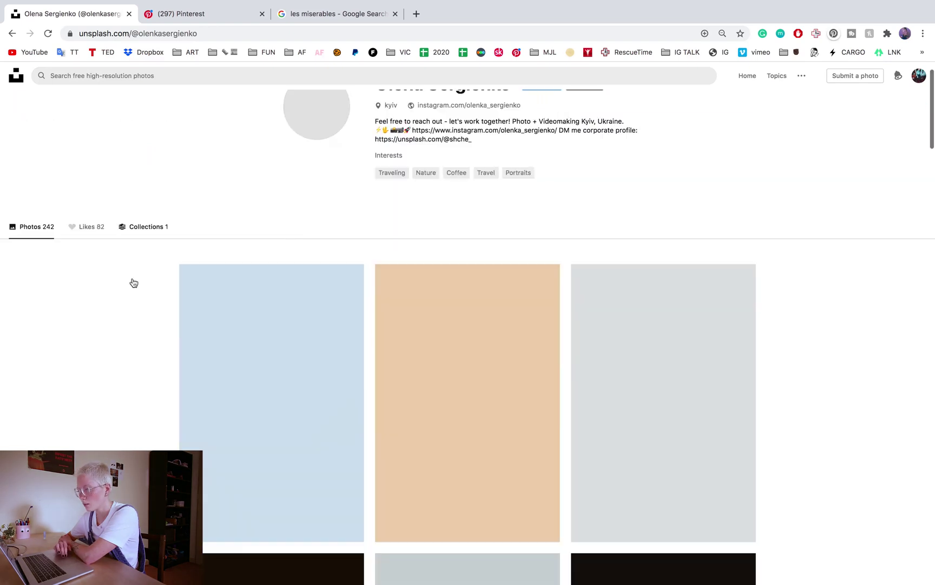
{"action": "scroll", "coordinate": [108, 272], "scroll_direction": "down", "scroll_amount": 5}
{"action": "scroll", "coordinate": [107, 271], "scroll_direction": "down", "scroll_amount": 20}
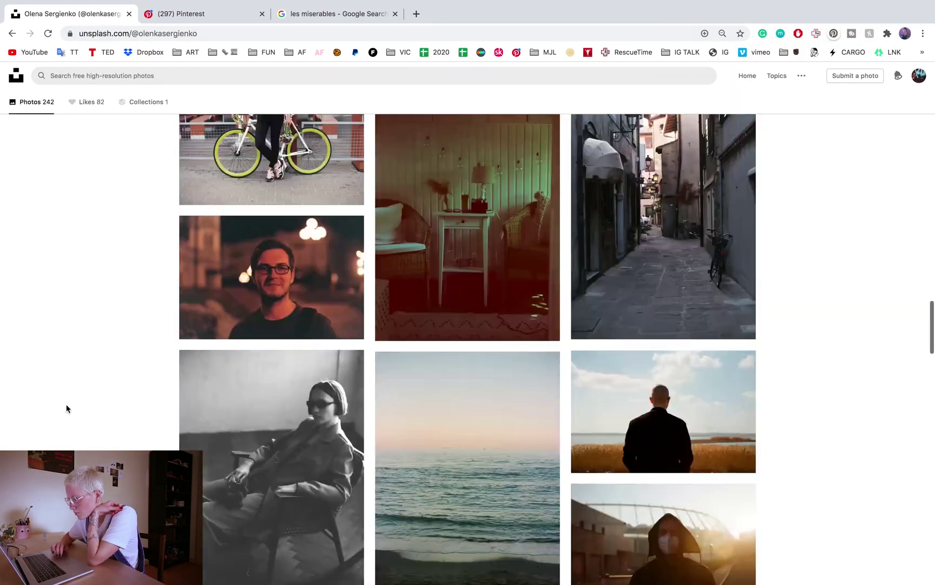
{"action": "scroll", "coordinate": [107, 421], "scroll_direction": "down", "scroll_amount": 20}
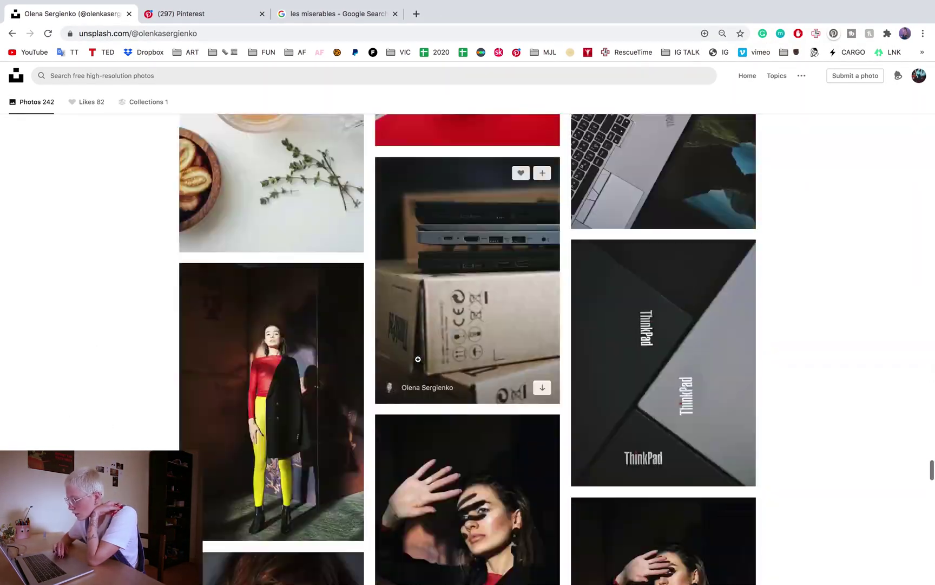
{"action": "scroll", "coordinate": [108, 303], "scroll_direction": "down", "scroll_amount": 15}
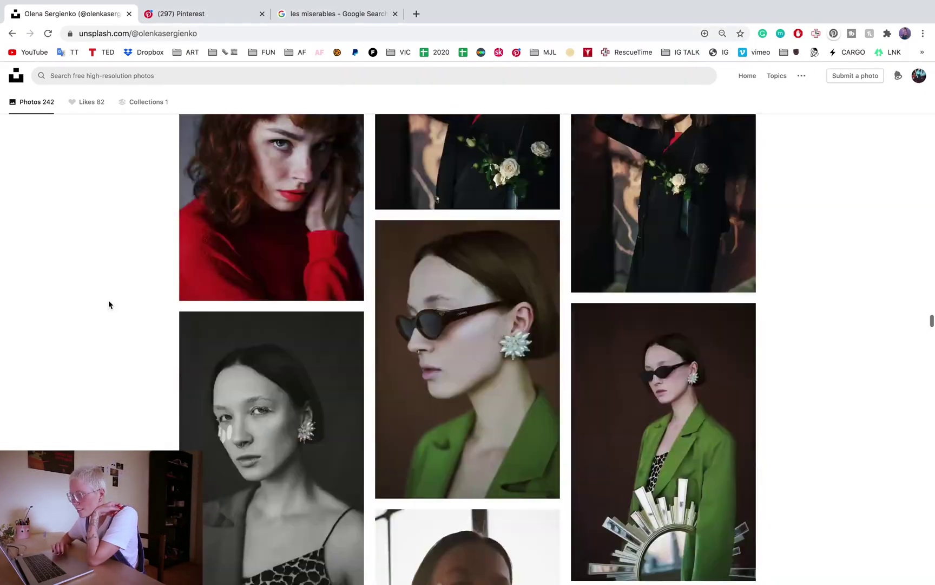
Step: Bring the portrait of the red-haired woman into Displacement_01.psd and enlarge it to about 2776 × 4164 px to cover the canvas
{"action": "left_click", "coordinate": [271, 325]}
{"action": "key", "text": "ctrl+Up"}
{"action": "left_click_drag", "start_coordinate": [577, 410], "coordinate": [579, 411]}
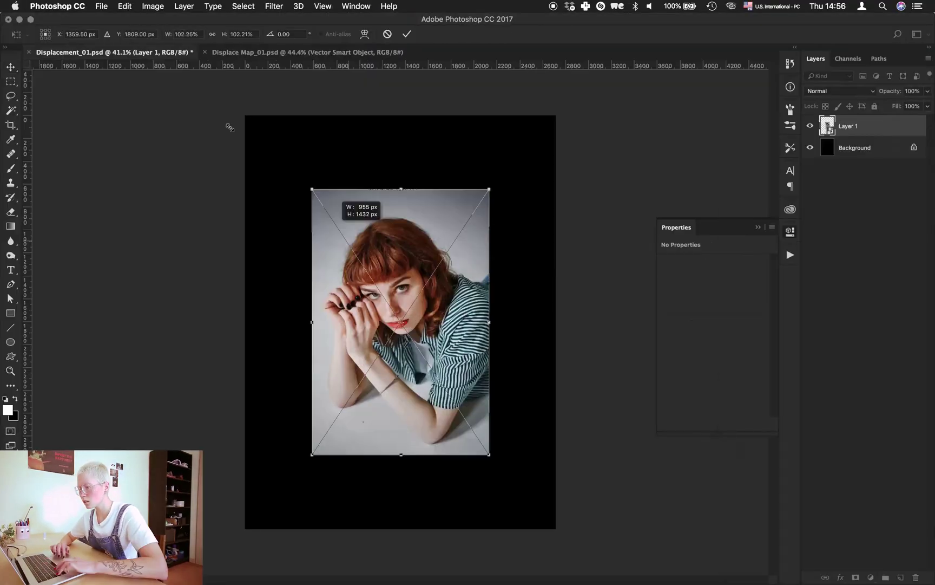
{"action": "key", "text": "Return"}
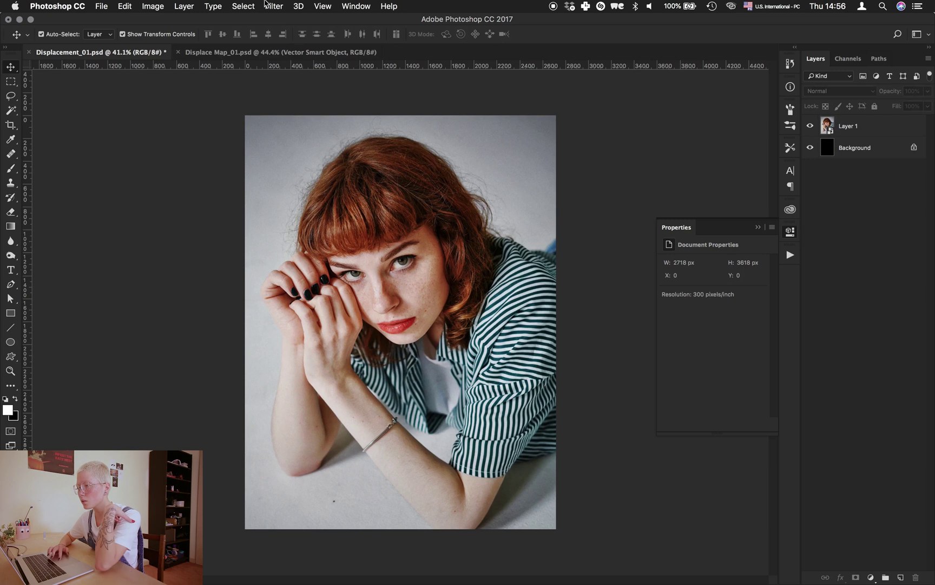
Step: Apply the Displace distortion filter to the portrait layer, using Displace Map_01.psd as the displacement map
{"action": "left_click", "coordinate": [273, 6]}
{"action": "mouse_move", "coordinate": [325, 159]}
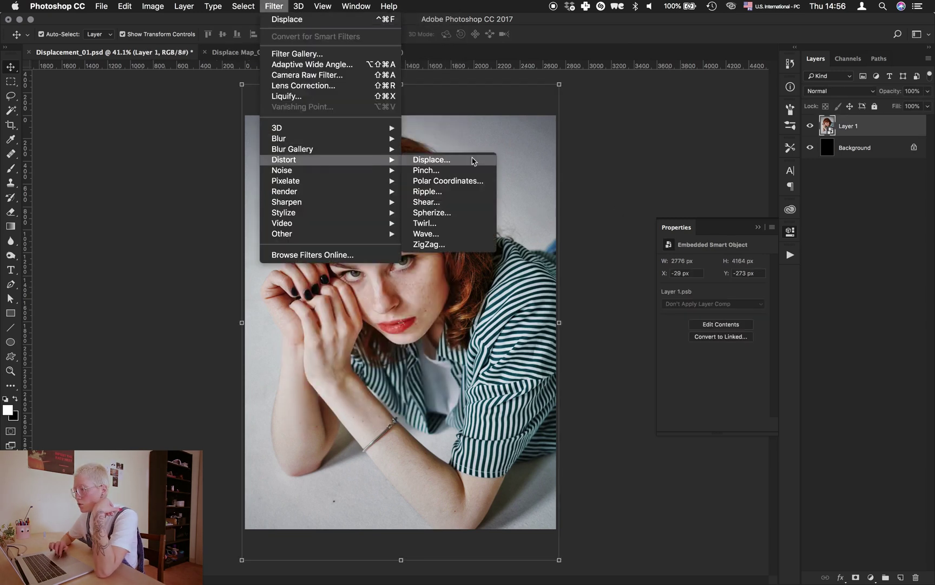
{"action": "left_click", "coordinate": [475, 159]}
{"action": "left_click", "coordinate": [513, 190]}
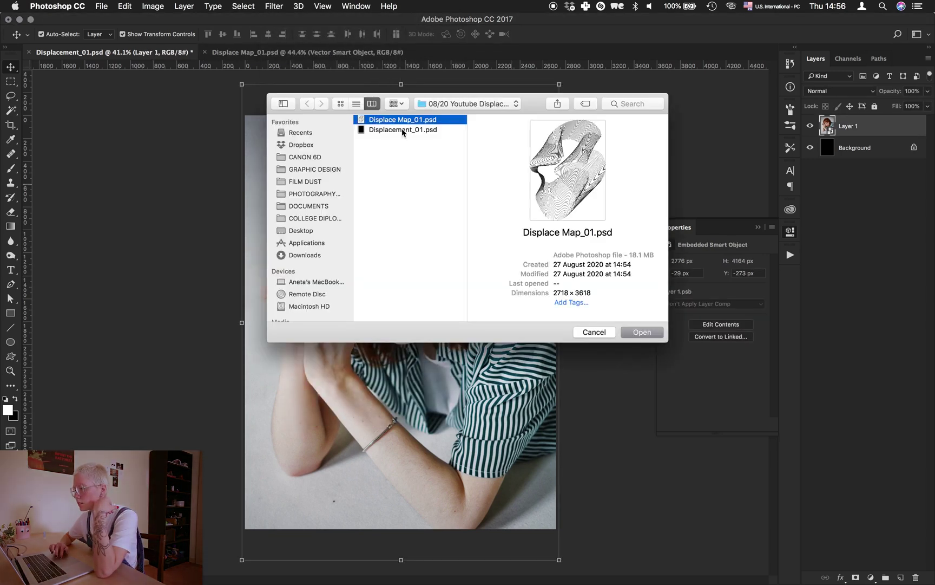
{"action": "left_click", "coordinate": [642, 332]}
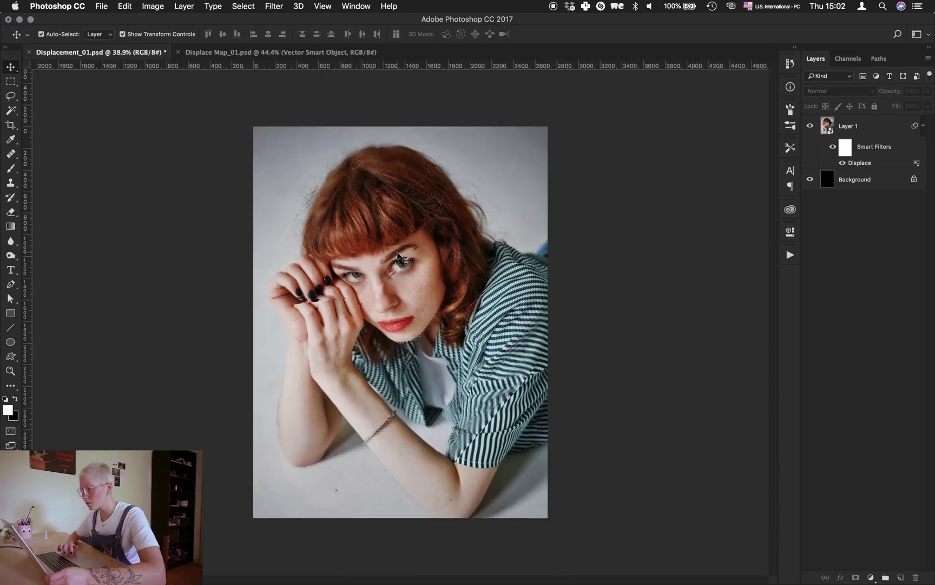
Step: Duplicate Layer 1 with its Displace filter, try several blend modes on the copy, and set it to Overlay
{"action": "left_click", "coordinate": [836, 135]}
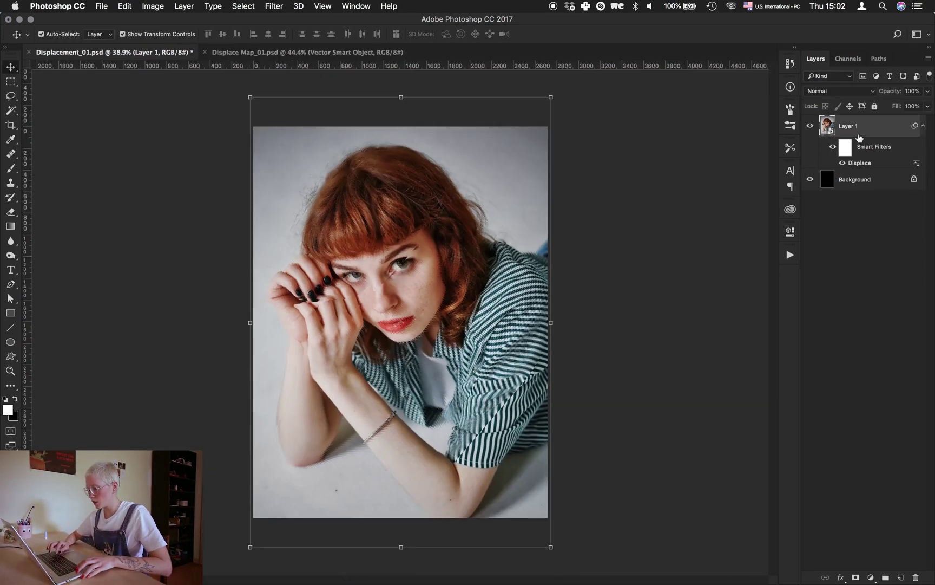
{"action": "key", "text": "super+j"}
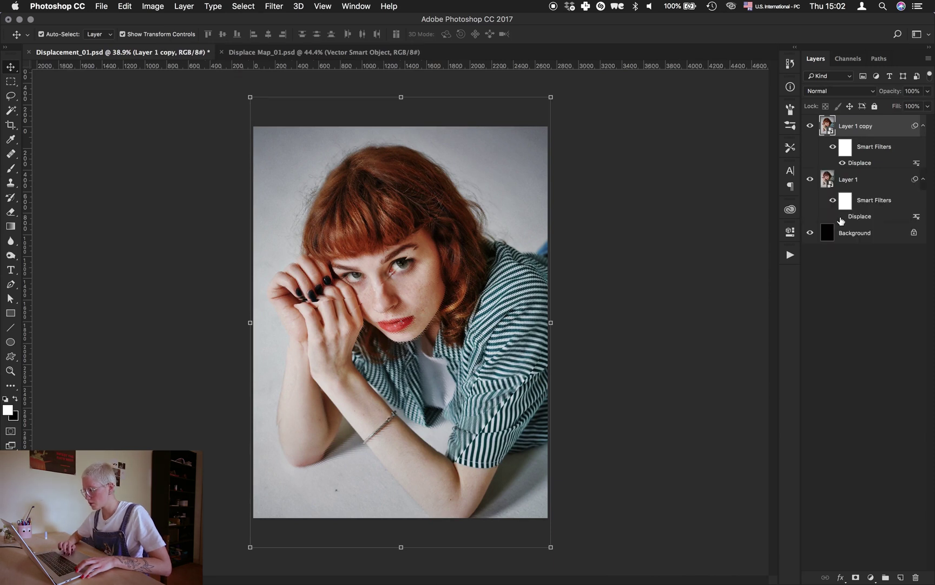
{"action": "left_click", "coordinate": [842, 94]}
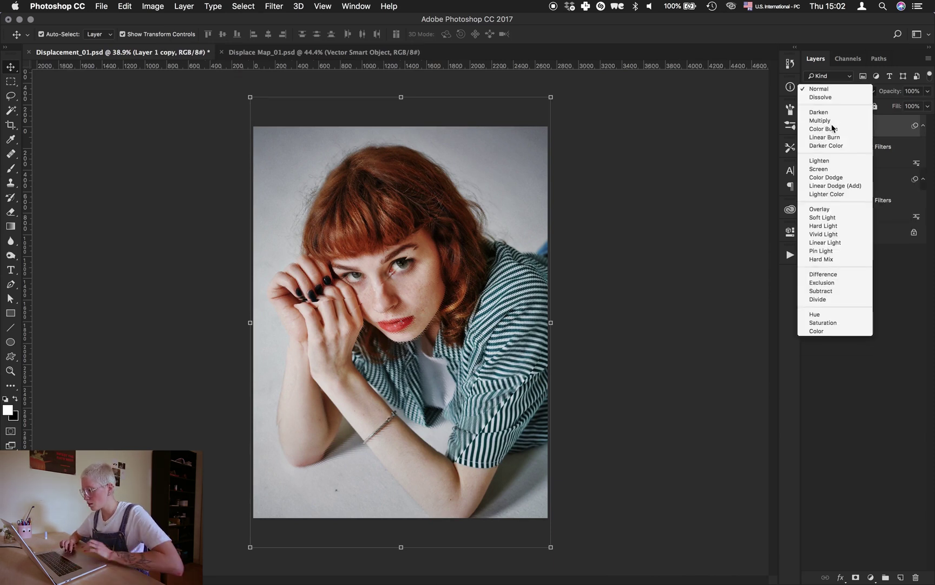
{"action": "left_click", "coordinate": [823, 137]}
{"action": "left_click", "coordinate": [839, 91]}
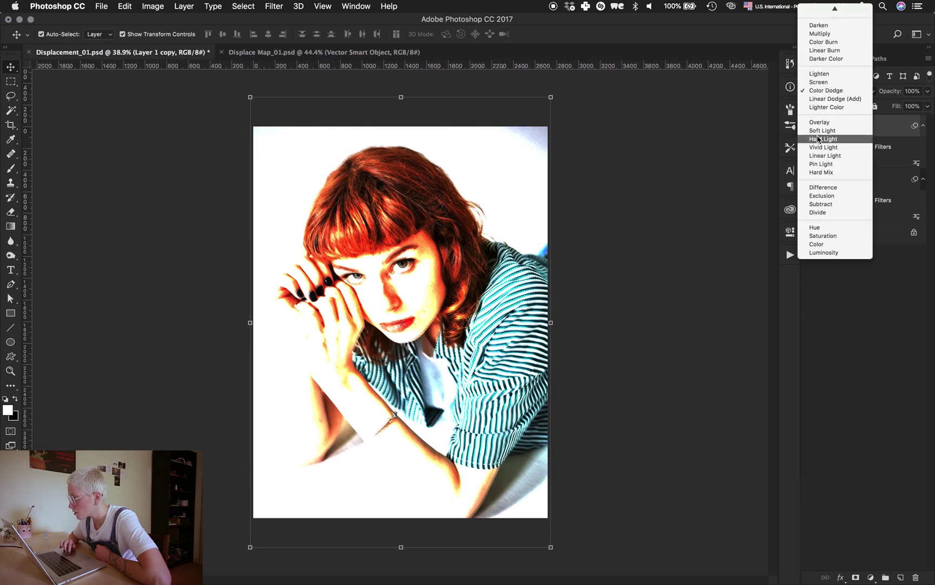
{"action": "left_click", "coordinate": [823, 132]}
{"action": "scroll", "coordinate": [401, 322], "scroll_direction": "up", "scroll_amount": 3}
{"action": "left_click", "coordinate": [838, 91]}
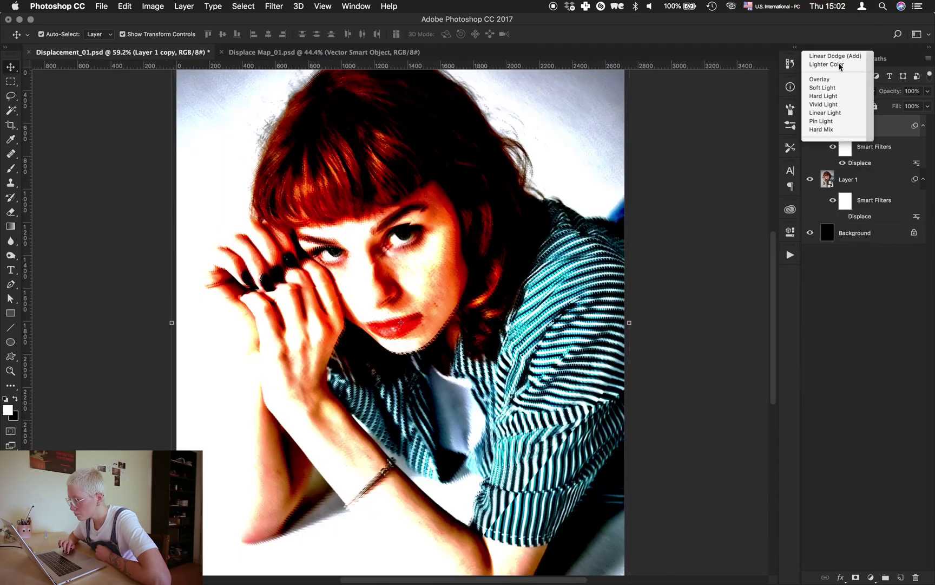
{"action": "left_click", "coordinate": [820, 82]}
Step: Enlarge the Overlay copy of the portrait well beyond the canvas edges and reposition it over the original
{"action": "scroll", "coordinate": [608, 238], "scroll_direction": "down", "scroll_amount": 3}
{"action": "key", "text": "super+t"}
{"action": "left_click_drag", "start_coordinate": [543, 118], "coordinate": [533, 295]}
{"action": "scroll", "coordinate": [519, 335], "scroll_direction": "down", "scroll_amount": 1}
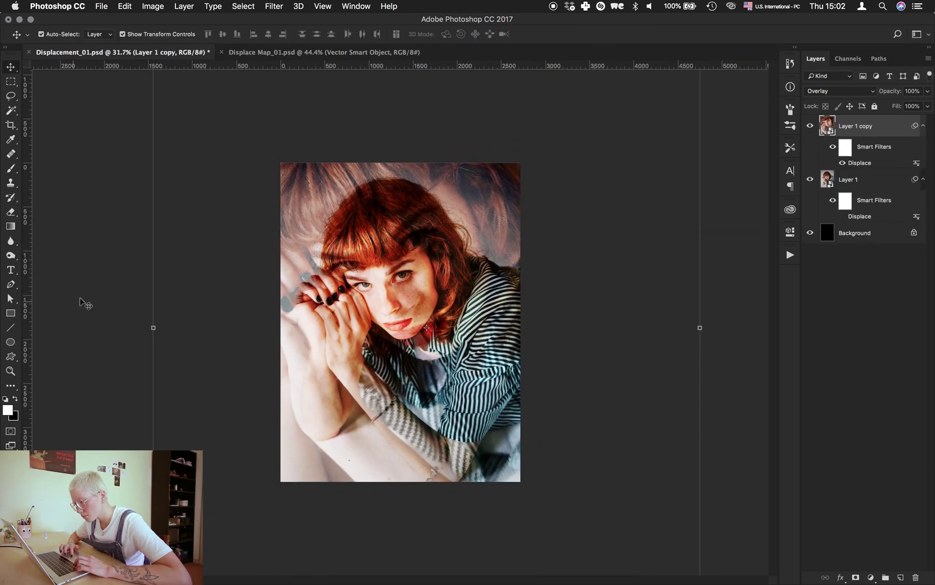
{"action": "scroll", "coordinate": [404, 322], "scroll_direction": "up", "scroll_amount": 2}
{"action": "scroll", "coordinate": [421, 311], "scroll_direction": "down", "scroll_amount": 1}
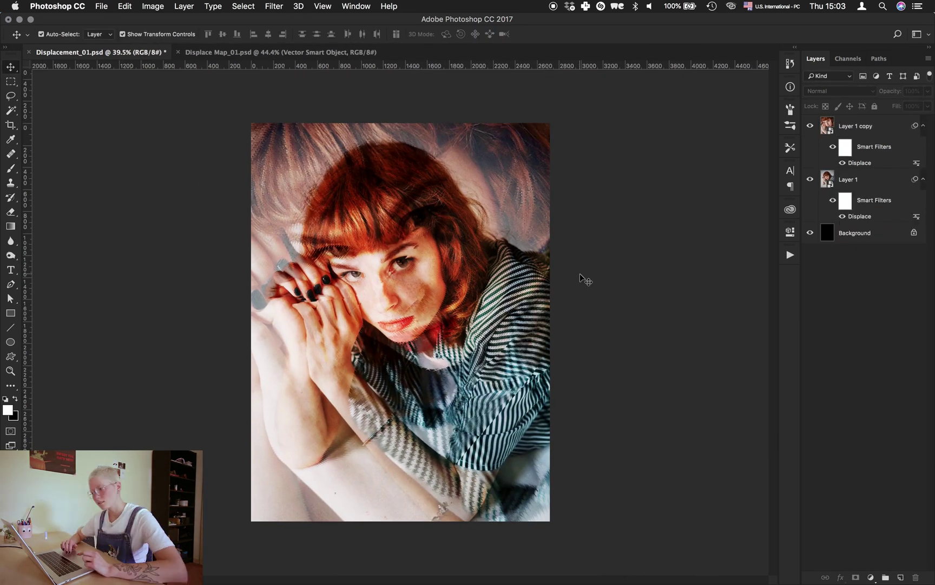
{"action": "left_click_drag", "start_coordinate": [455, 445], "coordinate": [377, 478]}
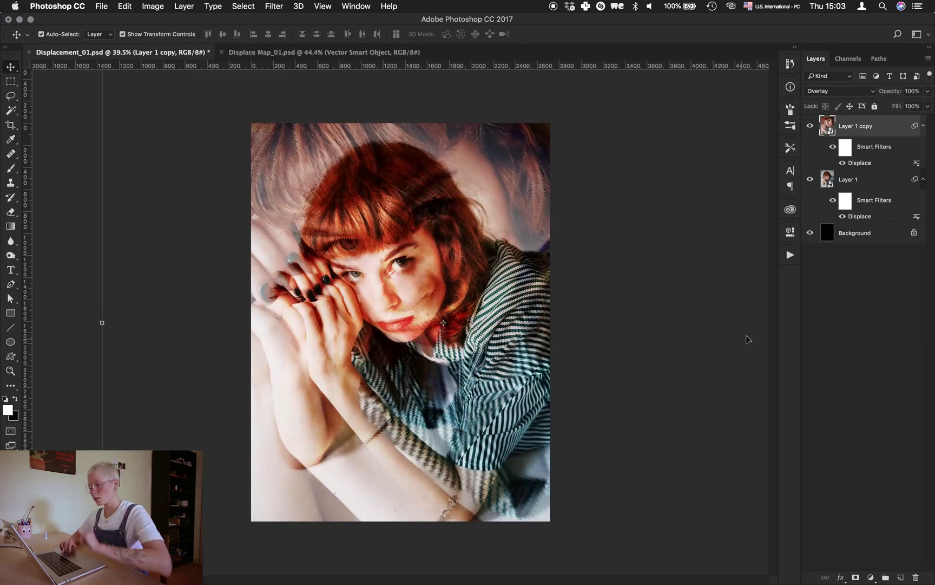
Step: Add a Selective Color adjustment layer above the Overlay copy
{"action": "scroll", "coordinate": [747, 339], "scroll_direction": "down", "scroll_amount": 2}
{"action": "left_click", "coordinate": [871, 577]}
{"action": "left_click", "coordinate": [868, 556]}
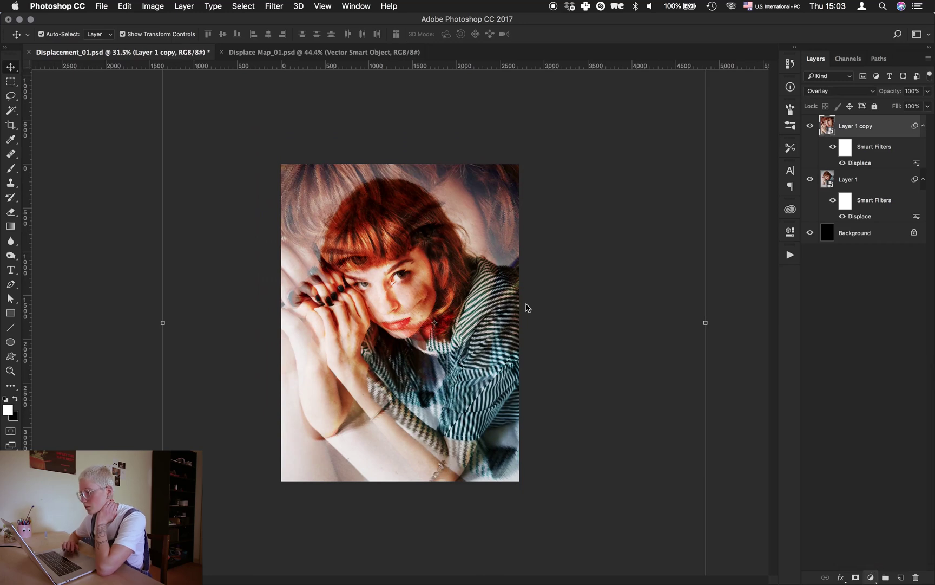
Step: Set the Reds in the Selective Color adjustment to cyan -90% and magenta -72%, and vary their yellow amount
{"action": "left_click", "coordinate": [700, 272]}
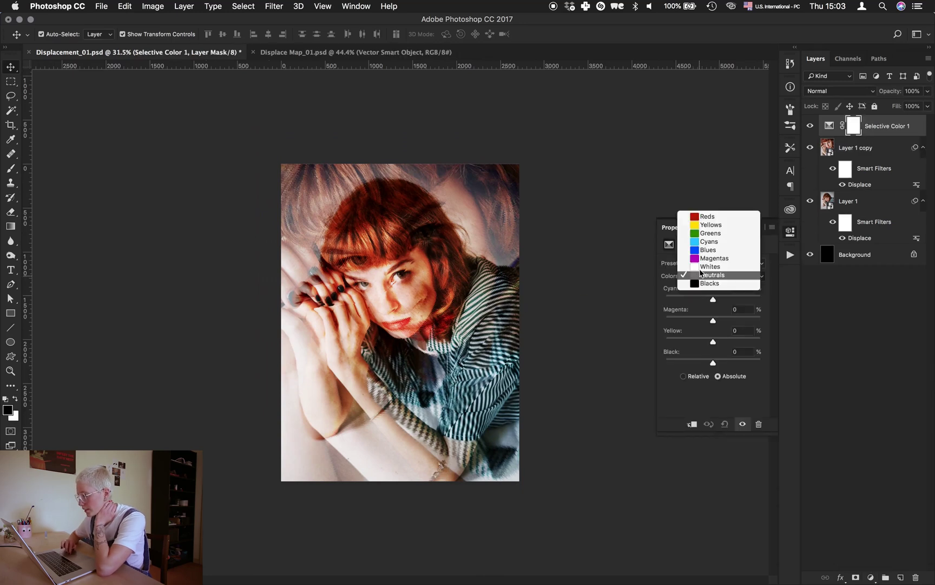
{"action": "left_click", "coordinate": [703, 215]}
{"action": "left_click_drag", "start_coordinate": [712, 299], "coordinate": [676, 299]}
{"action": "left_click_drag", "start_coordinate": [713, 320], "coordinate": [694, 320]}
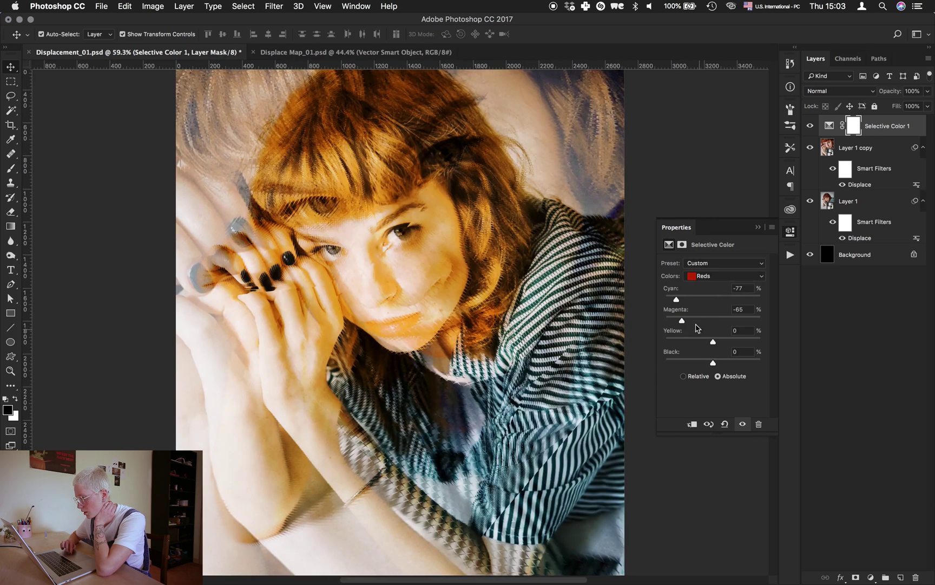
{"action": "scroll", "coordinate": [694, 322], "scroll_direction": "up", "scroll_amount": 3}
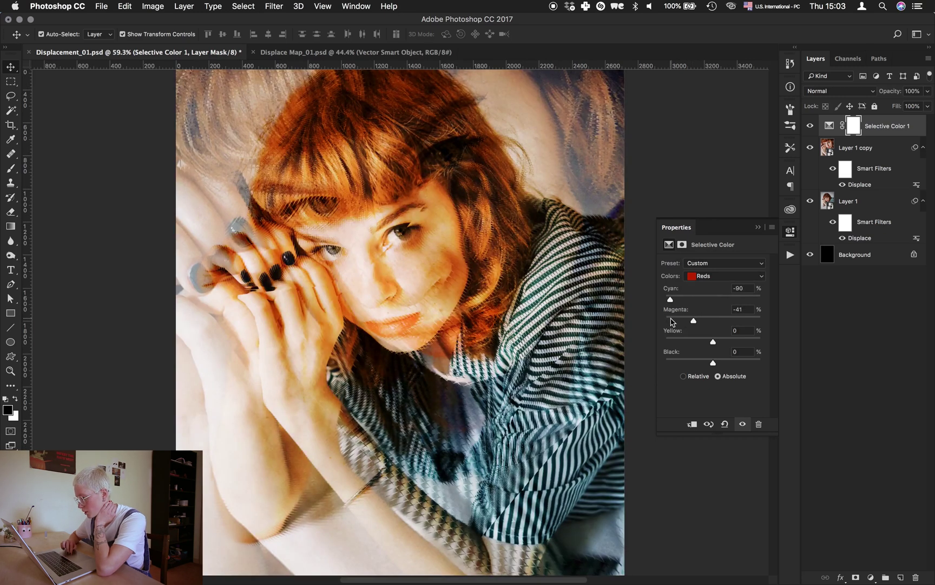
{"action": "left_click_drag", "start_coordinate": [671, 321], "coordinate": [679, 320]}
{"action": "left_click", "coordinate": [705, 341]}
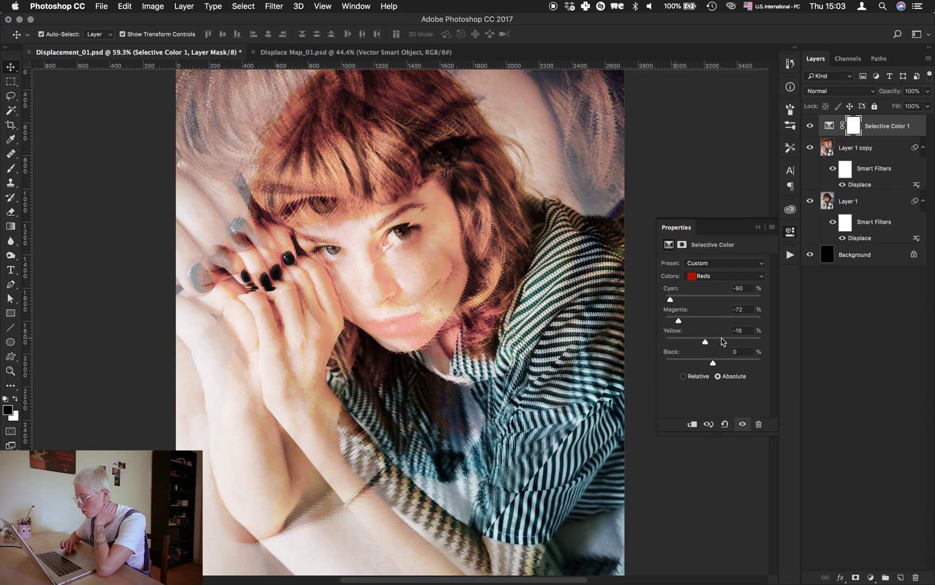
Step: Set the Yellows in the Selective Color adjustment to cyan -67%, magenta +64% and yellow -64%
{"action": "left_click", "coordinate": [693, 272]}
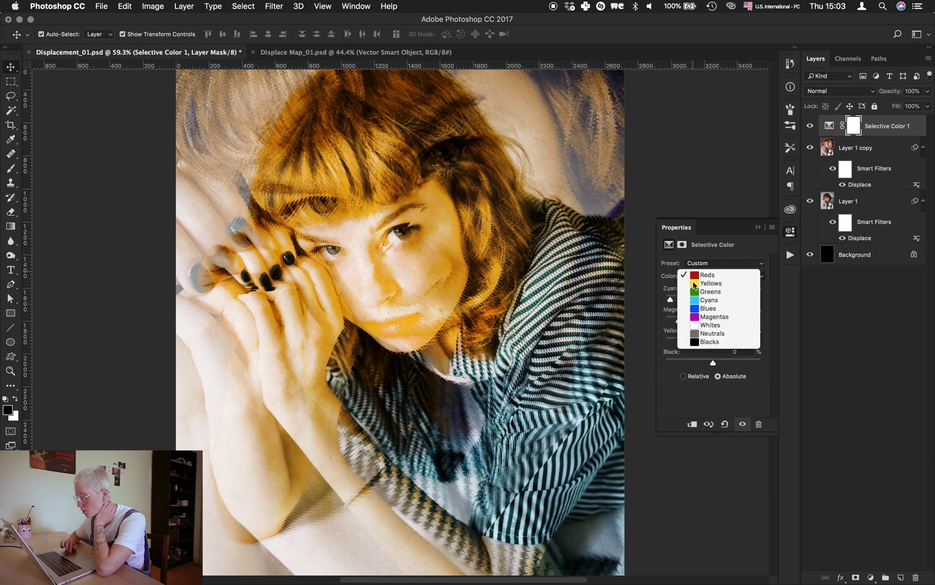
{"action": "left_click", "coordinate": [703, 286]}
{"action": "scroll", "coordinate": [661, 353], "scroll_direction": "down", "scroll_amount": 2}
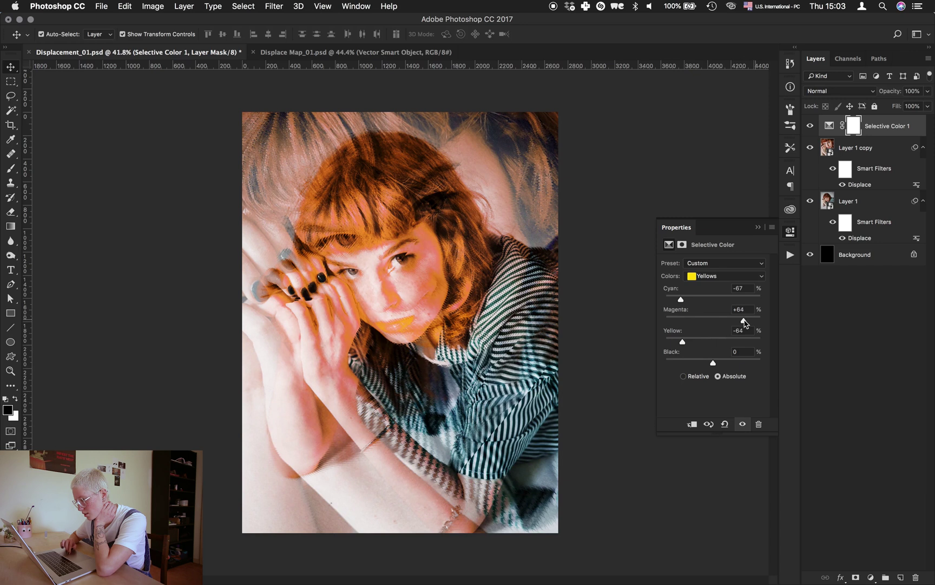
Step: Set the Whites in the Selective Color adjustment to cyan -20%, magenta -77% and yellow +9%
{"action": "left_click", "coordinate": [712, 276]}
{"action": "left_click", "coordinate": [702, 317]}
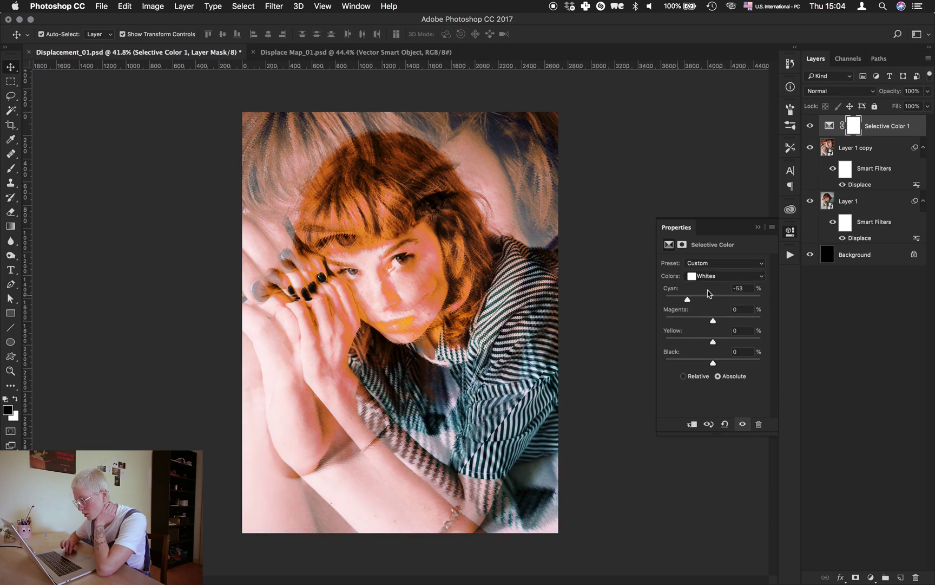
{"action": "left_click_drag", "start_coordinate": [683, 320], "coordinate": [677, 322]}
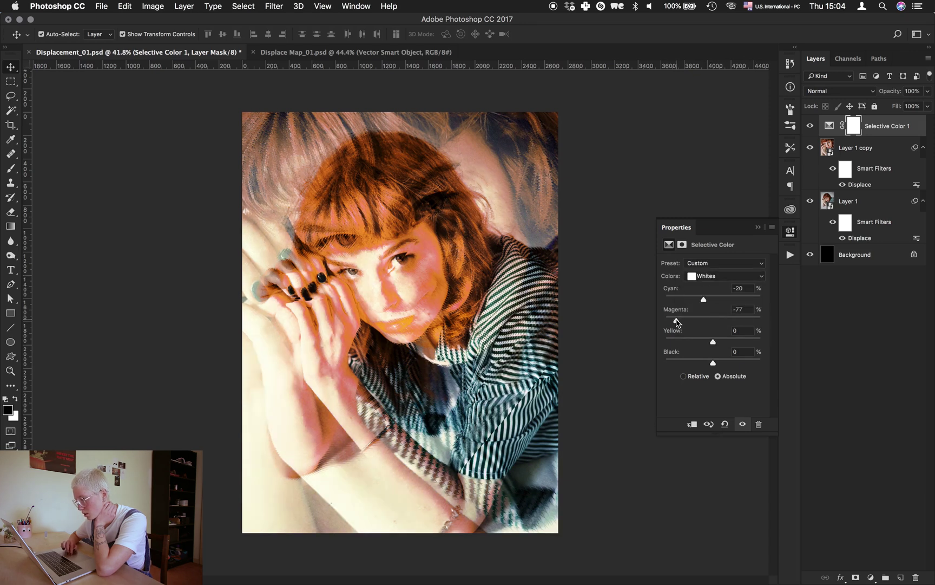
Step: Add a layer mask to Layer 1 copy and try painting out the stripes over the forearm with a black brush
{"action": "left_click", "coordinate": [860, 146]}
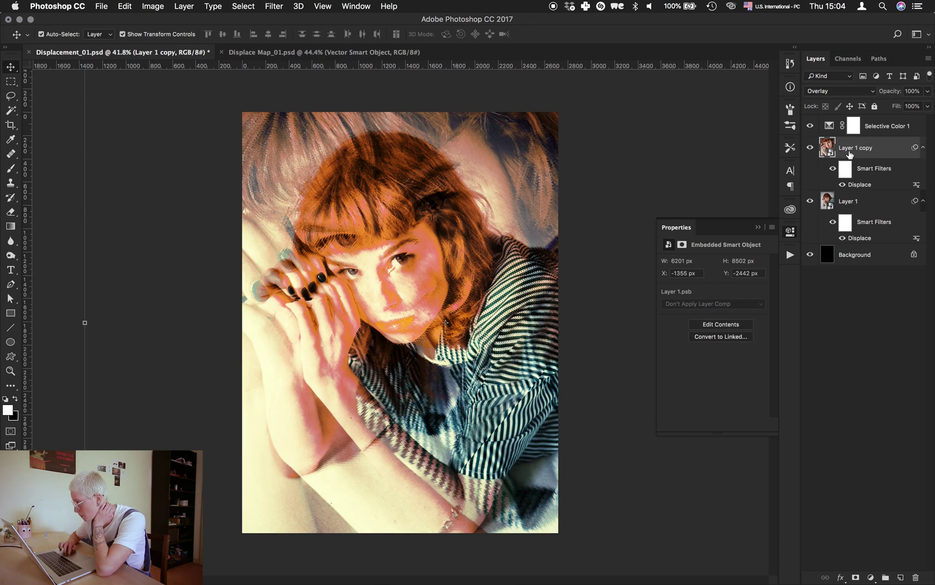
{"action": "left_click", "coordinate": [855, 577]}
{"action": "key", "text": "b"}
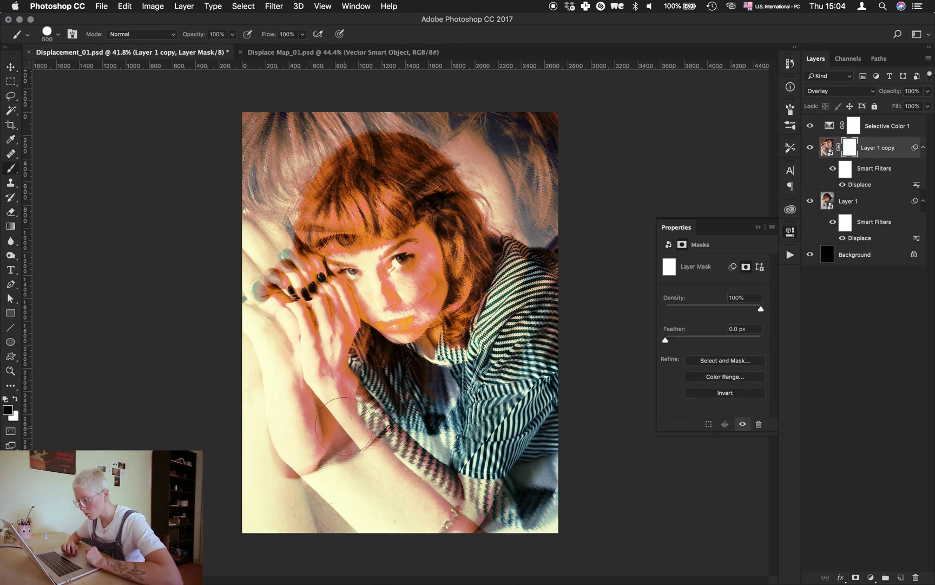
{"action": "right_click", "coordinate": [430, 269]}
{"action": "left_click", "coordinate": [430, 264]}
{"action": "key", "text": "Return"}
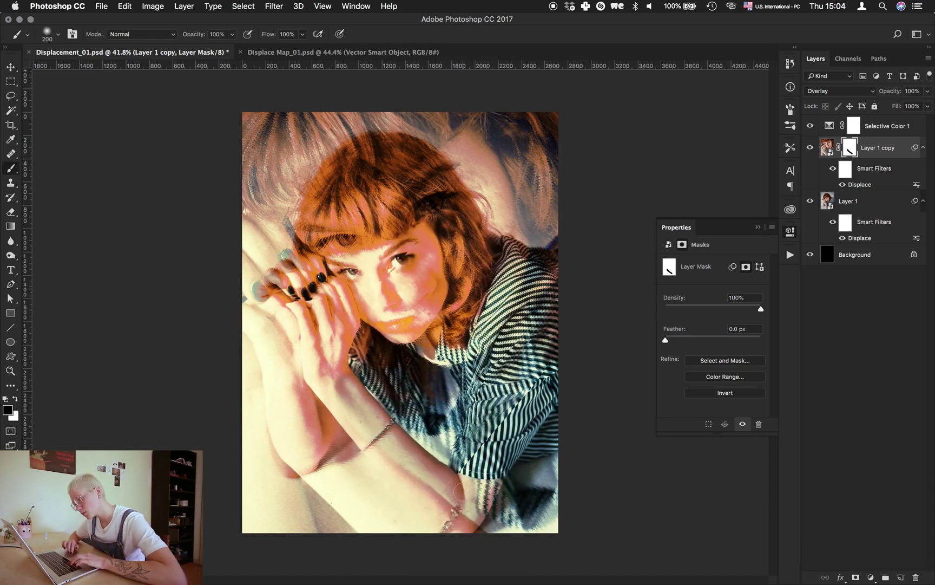
{"action": "double_click", "coordinate": [828, 146]}
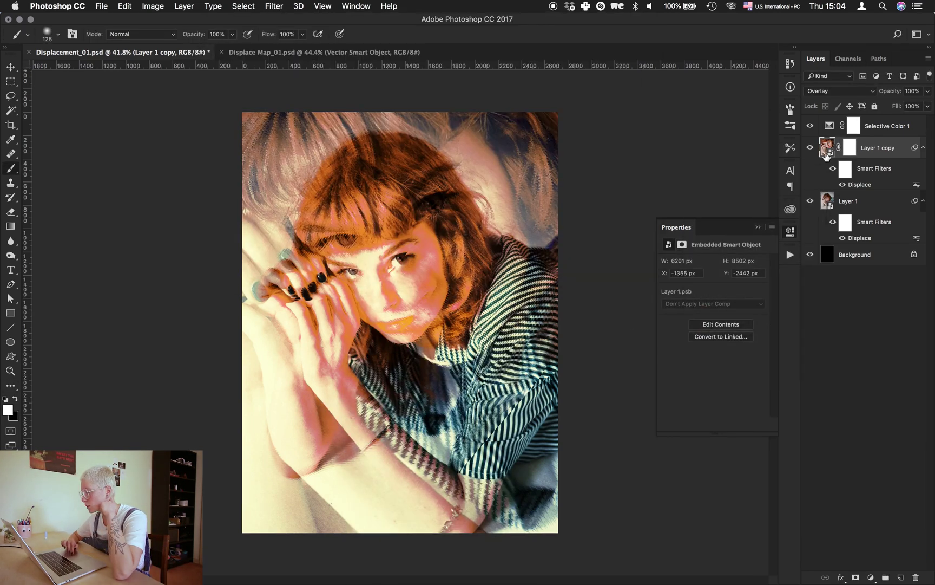
{"action": "left_click", "coordinate": [433, 52]}
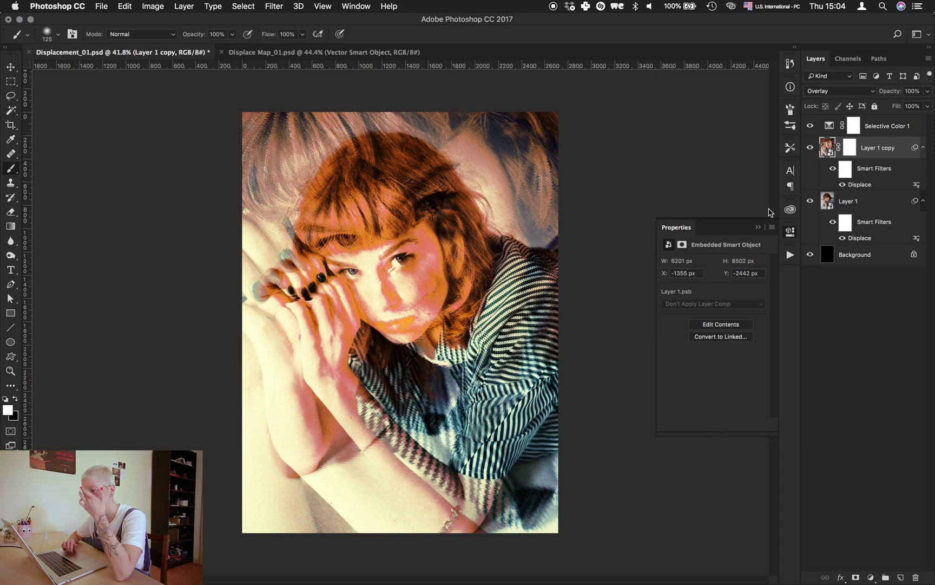
Step: Move the Overlay copy of the portrait about 148 px left and 570 px down over the original
{"action": "left_click", "coordinate": [835, 127]}
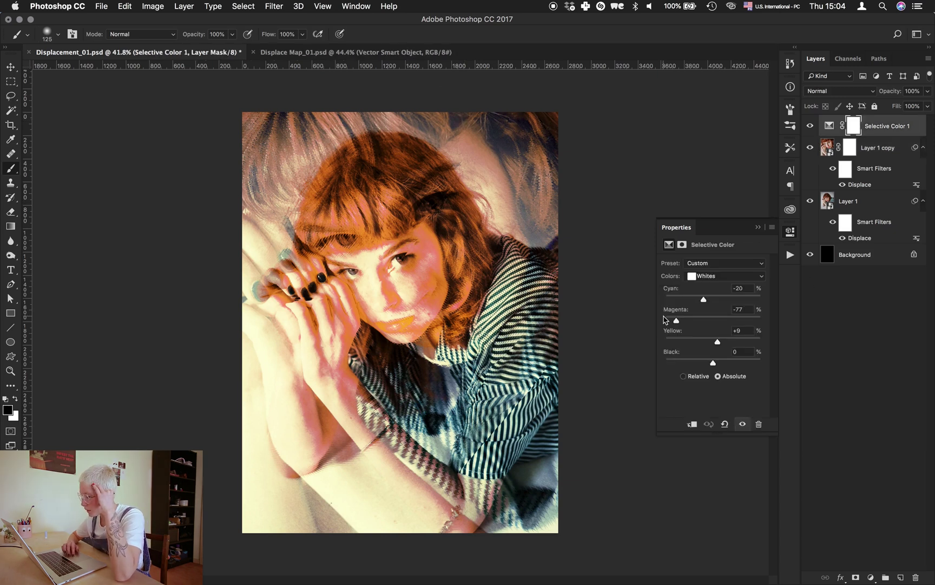
{"action": "left_click", "coordinate": [840, 153]}
{"action": "key", "text": "super+t"}
{"action": "mouse_move", "coordinate": [541, 270]}
{"action": "left_mouse_down"}
{"action": "mouse_move", "coordinate": [413, 425]}
{"action": "mouse_move", "coordinate": [467, 381]}
{"action": "mouse_move", "coordinate": [491, 393]}
{"action": "left_mouse_up"}
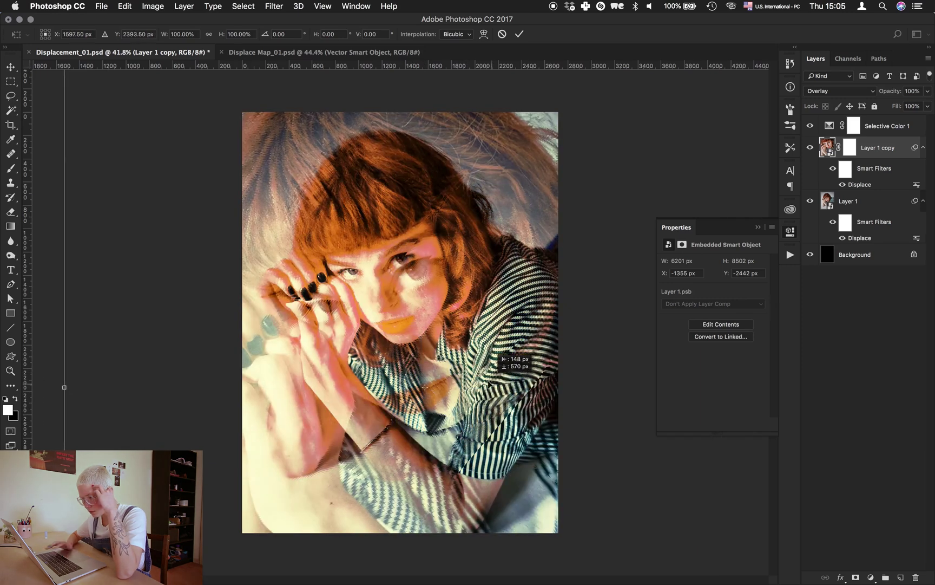
{"action": "key", "text": "Return"}
{"action": "key", "text": "b"}
Step: Adjust the magenta and yellow amounts of the Cyans in the Selective Color 1 adjustment
{"action": "key", "text": "alt+bracketright"}
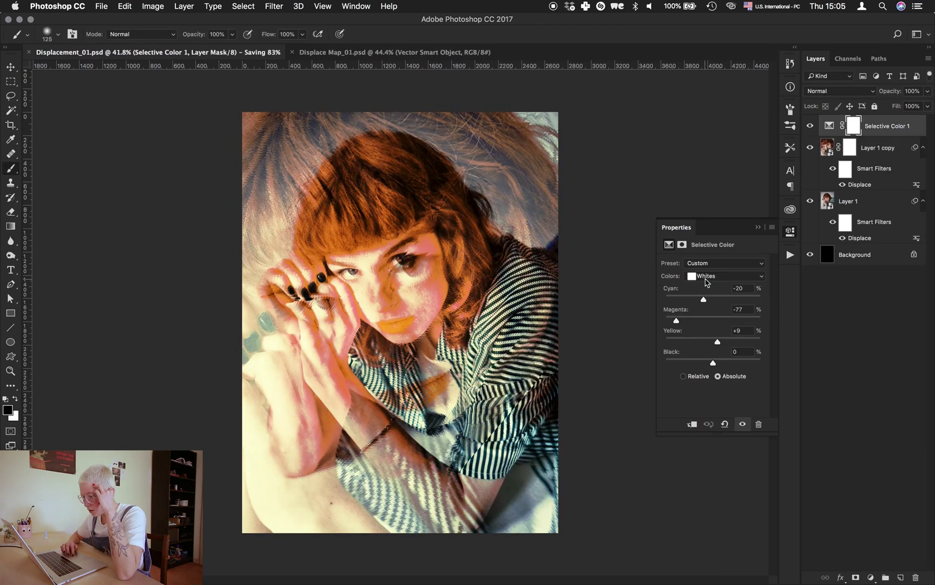
{"action": "left_click", "coordinate": [706, 277]}
{"action": "left_click", "coordinate": [669, 244]}
{"action": "left_click", "coordinate": [725, 275]}
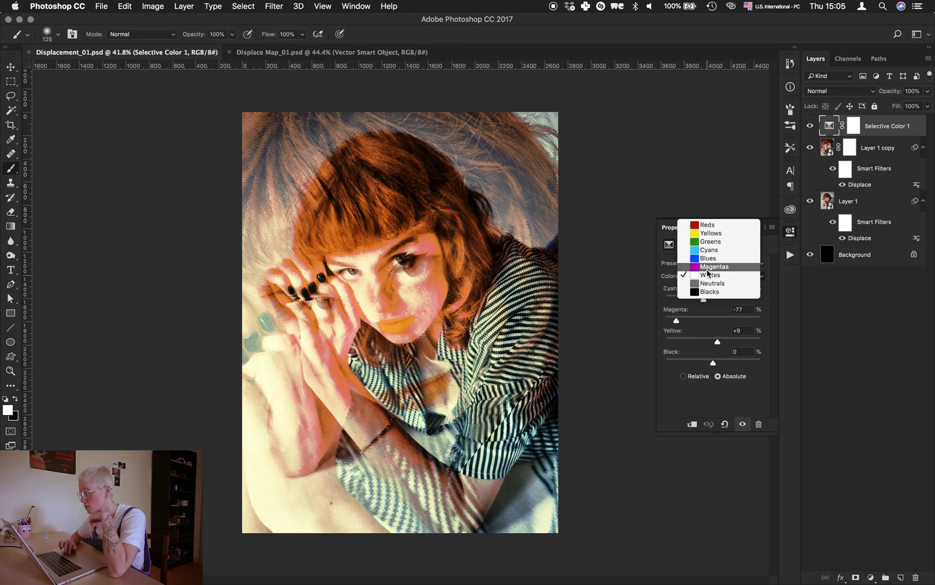
{"action": "left_click", "coordinate": [709, 250]}
{"action": "left_click_drag", "start_coordinate": [714, 319], "coordinate": [744, 320]}
{"action": "left_click_drag", "start_coordinate": [713, 340], "coordinate": [739, 341]}
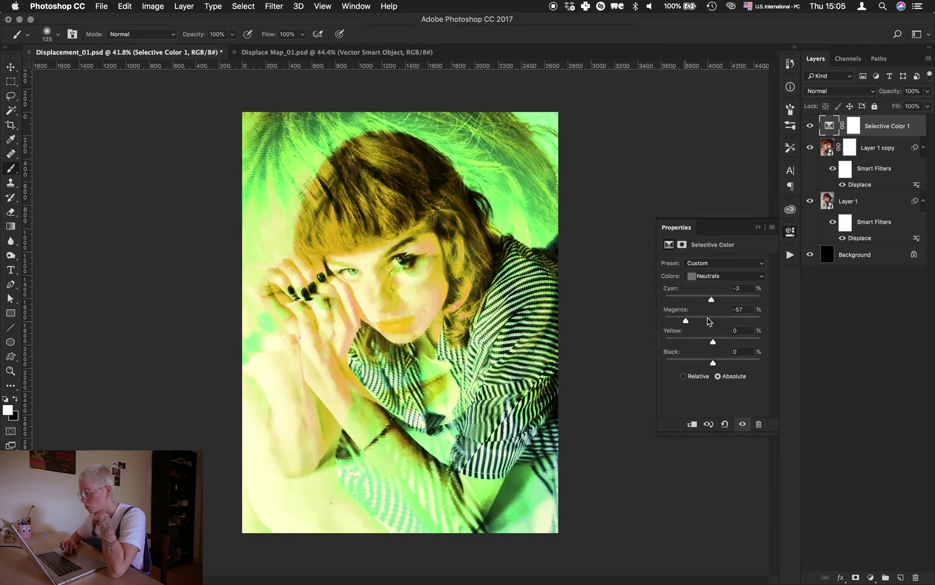
Step: Experiment with the Neutrals in Selective Color 1 and set them to cyan -24%, magenta -74% and yellow +8%
{"action": "left_click_drag", "start_coordinate": [709, 320], "coordinate": [666, 320]}
{"action": "left_click_drag", "start_coordinate": [712, 299], "coordinate": [739, 299]}
{"action": "left_click_drag", "start_coordinate": [754, 340], "coordinate": [737, 299]}
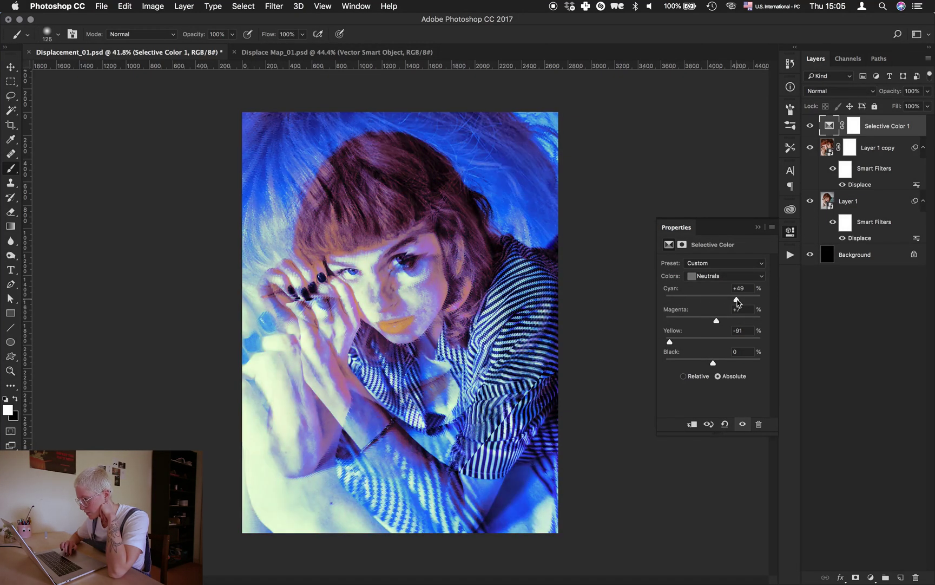
{"action": "left_click_drag", "start_coordinate": [670, 341], "coordinate": [711, 341]}
{"action": "left_click_drag", "start_coordinate": [737, 298], "coordinate": [704, 325]}
Step: Add a Curves adjustment layer above Layer 1 copy and reshape its RGB curve for stronger contrast
{"action": "left_click", "coordinate": [877, 147]}
{"action": "left_click", "coordinate": [871, 577]}
{"action": "left_click", "coordinate": [876, 431]}
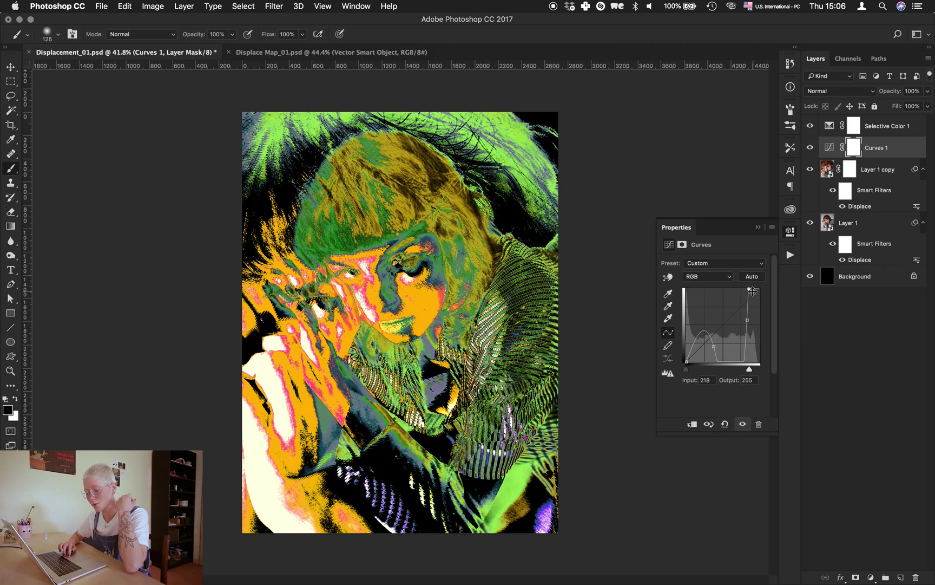
{"action": "mouse_move", "coordinate": [752, 291]}
{"action": "left_mouse_down"}
{"action": "mouse_move", "coordinate": [764, 294]}
{"action": "mouse_move", "coordinate": [761, 310]}
{"action": "mouse_move", "coordinate": [760, 295]}
{"action": "mouse_move", "coordinate": [716, 349]}
{"action": "mouse_move", "coordinate": [765, 288]}
{"action": "left_mouse_up"}
Step: Add a second Selective Color adjustment layer on top of the stack and set its blend mode to Multiply
{"action": "left_click", "coordinate": [870, 577]}
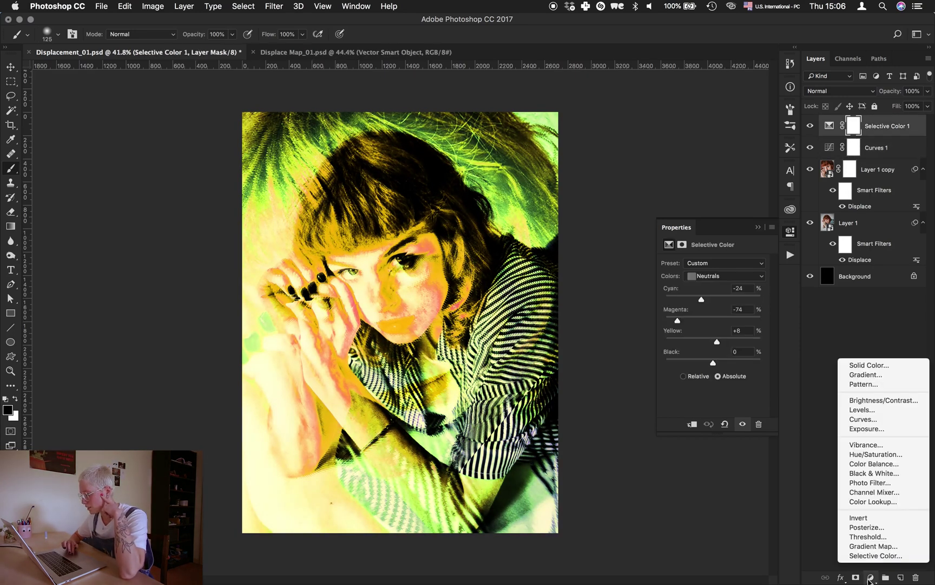
{"action": "left_click", "coordinate": [866, 558]}
{"action": "scroll", "coordinate": [525, 217], "scroll_direction": "up", "scroll_amount": 3}
{"action": "scroll", "coordinate": [525, 217], "scroll_direction": "down", "scroll_amount": 2}
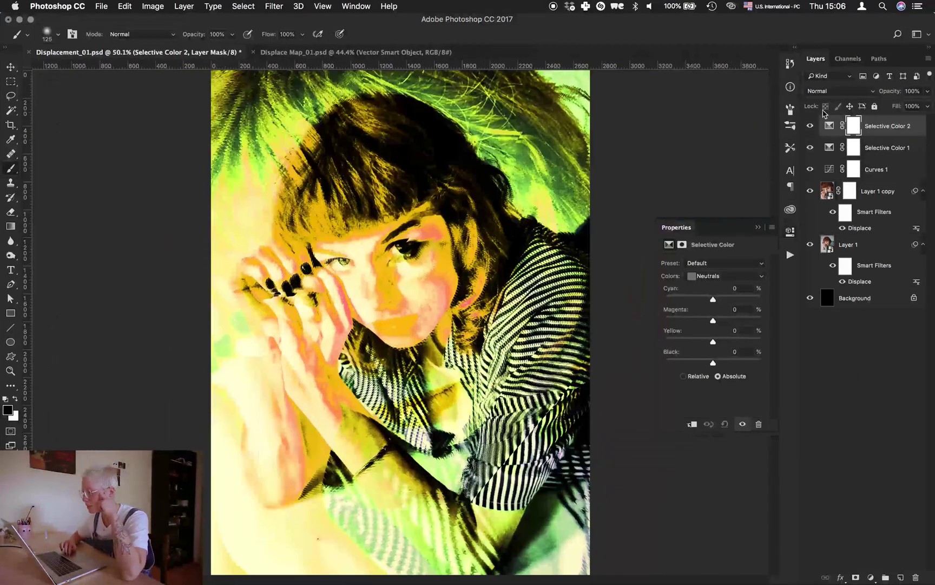
{"action": "left_click", "coordinate": [839, 91]}
{"action": "left_click", "coordinate": [823, 123]}
Step: Rework the Reds in the selective color layers, setting Selective Color 1 to cyan -85%, magenta -8% and yellow +15%
{"action": "left_click", "coordinate": [726, 275]}
{"action": "left_click", "coordinate": [698, 213]}
{"action": "mouse_move", "coordinate": [713, 299]}
{"action": "left_mouse_down"}
{"action": "mouse_move", "coordinate": [761, 296]}
{"action": "mouse_move", "coordinate": [709, 298]}
{"action": "left_mouse_up"}
{"action": "mouse_move", "coordinate": [713, 320]}
{"action": "left_mouse_down"}
{"action": "mouse_move", "coordinate": [681, 321]}
{"action": "mouse_move", "coordinate": [713, 321]}
{"action": "left_mouse_up"}
{"action": "key", "text": "alt+bracketleft"}
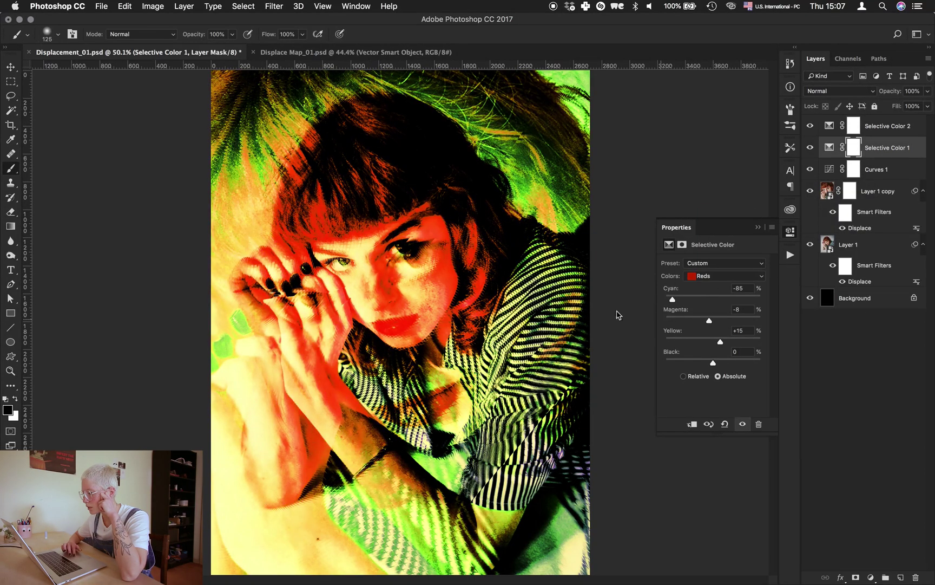
Step: Set the Yellows in Selective Color 1 to cyan -57%, magenta -100% and yellow +33%
{"action": "scroll", "coordinate": [618, 315], "scroll_direction": "down", "scroll_amount": 2}
{"action": "left_click", "coordinate": [712, 276]}
{"action": "left_click", "coordinate": [704, 286]}
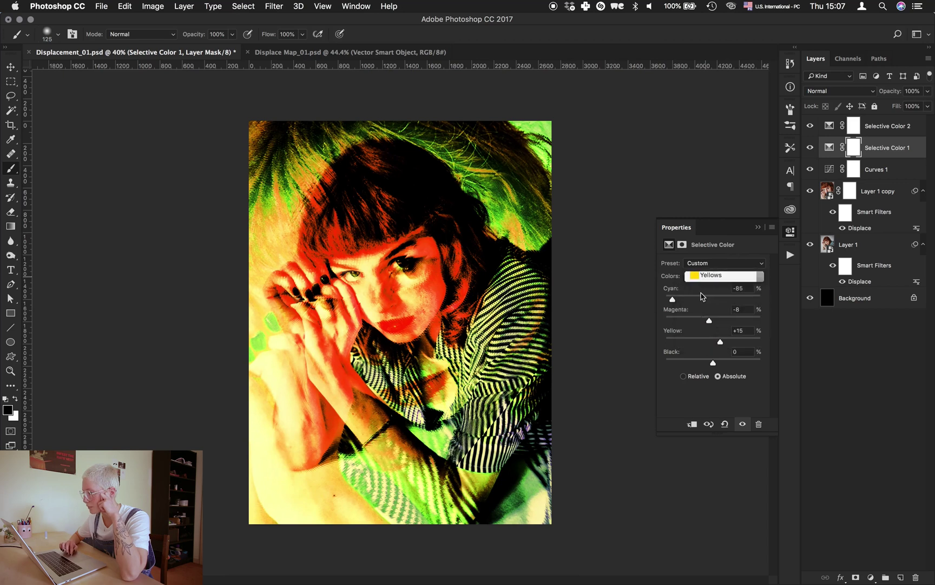
{"action": "left_click_drag", "start_coordinate": [677, 324], "coordinate": [671, 329]}
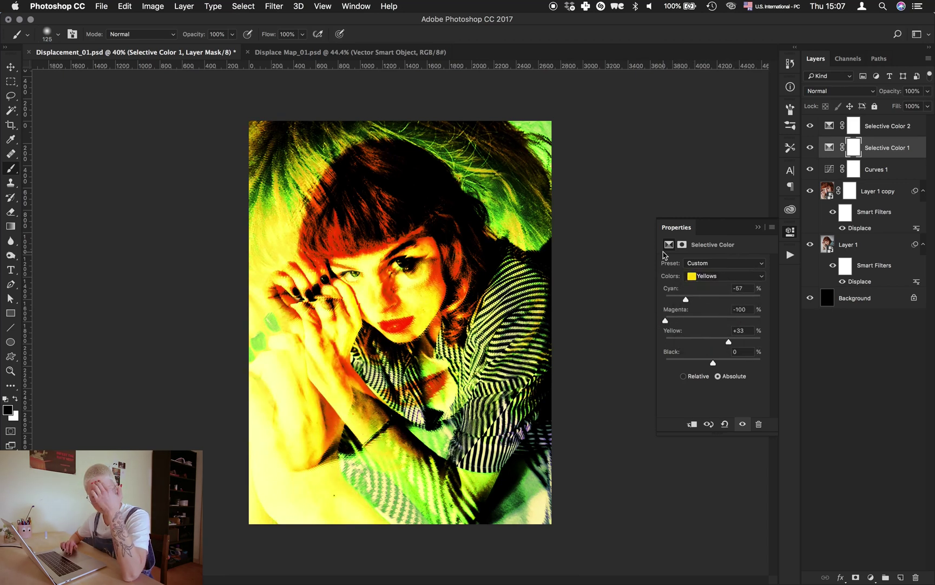
Step: Switch to Chrome and look through the Google image results for "pulp fiction" as a color reference
{"action": "key", "text": "ctrl+Right"}
{"action": "left_click", "coordinate": [341, 13]}
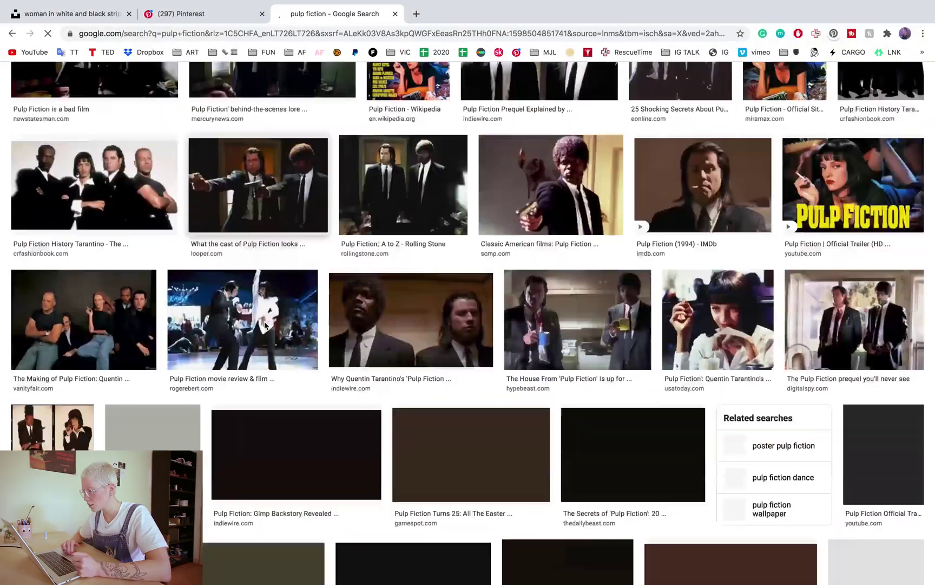
{"action": "scroll", "coordinate": [266, 325], "scroll_direction": "down", "scroll_amount": 5}
{"action": "key", "text": "ctrl+Left"}
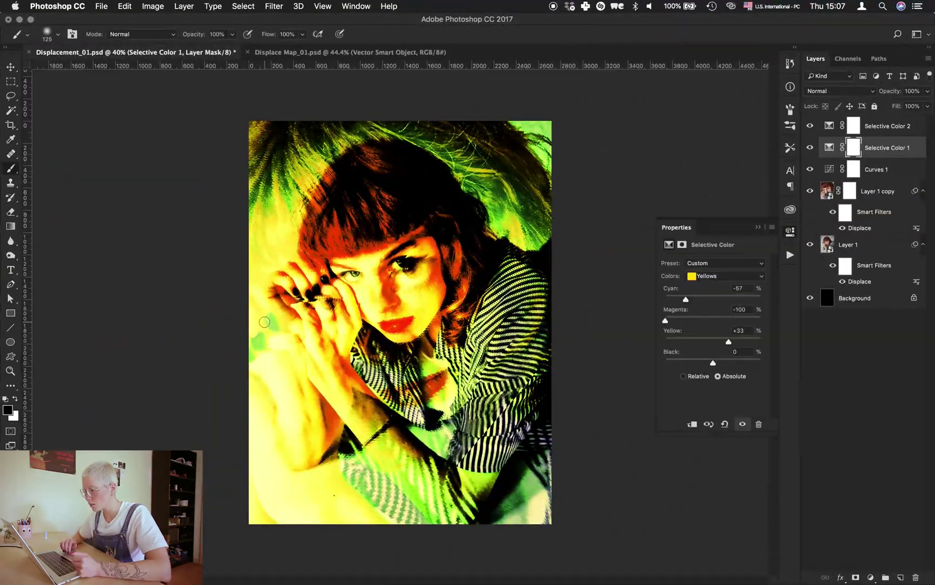
{"action": "key", "text": "ctrl+Right"}
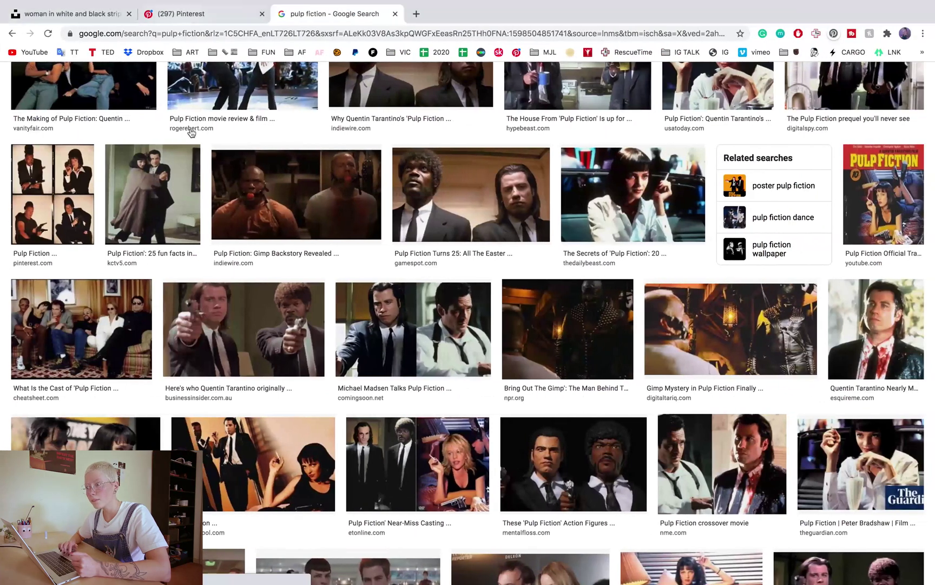
{"action": "scroll", "coordinate": [179, 90], "scroll_direction": "up", "scroll_amount": 5}
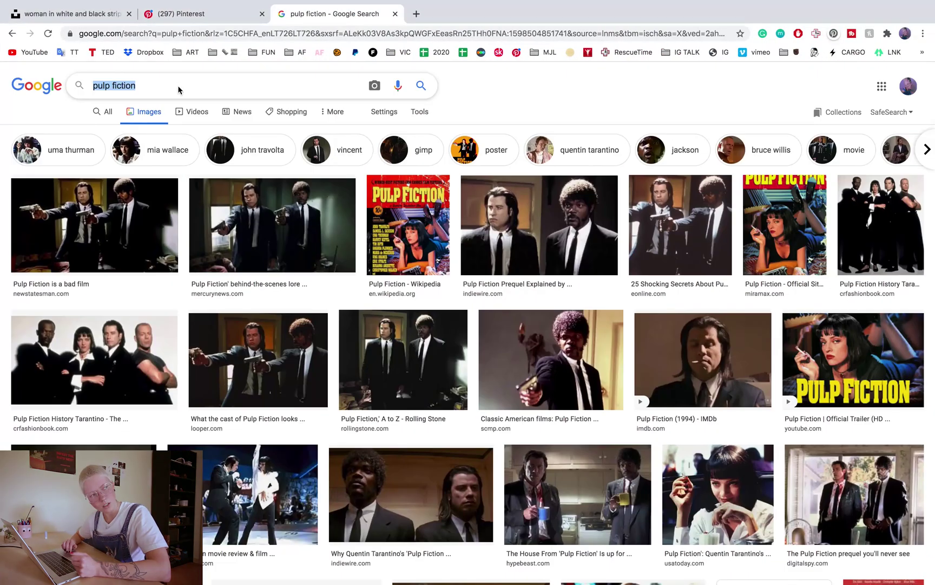
Step: Search Google Images for "french movie amelie" to examine the film's colors
{"action": "type", "text": "french movie amelie"}
{"action": "key", "text": "Return"}
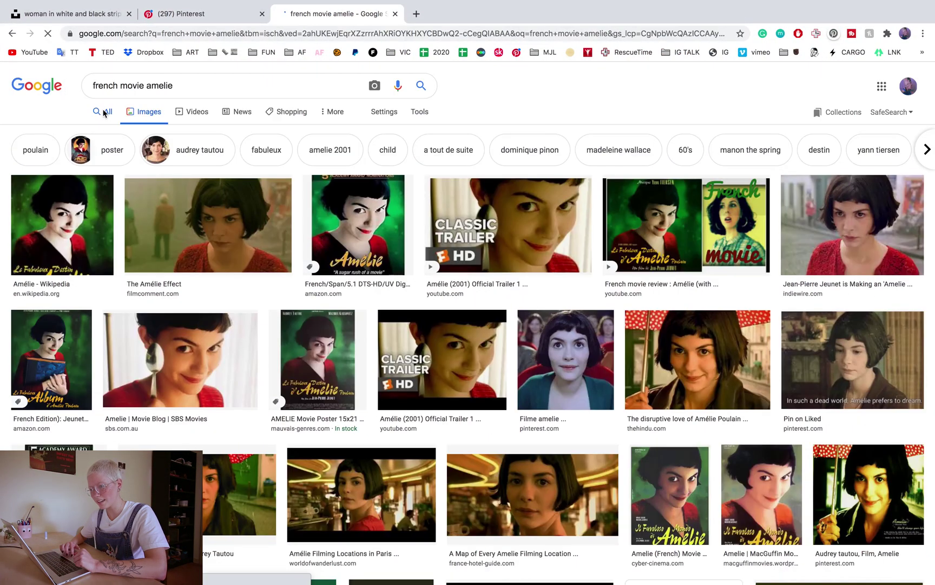
{"action": "left_click", "coordinate": [304, 382]}
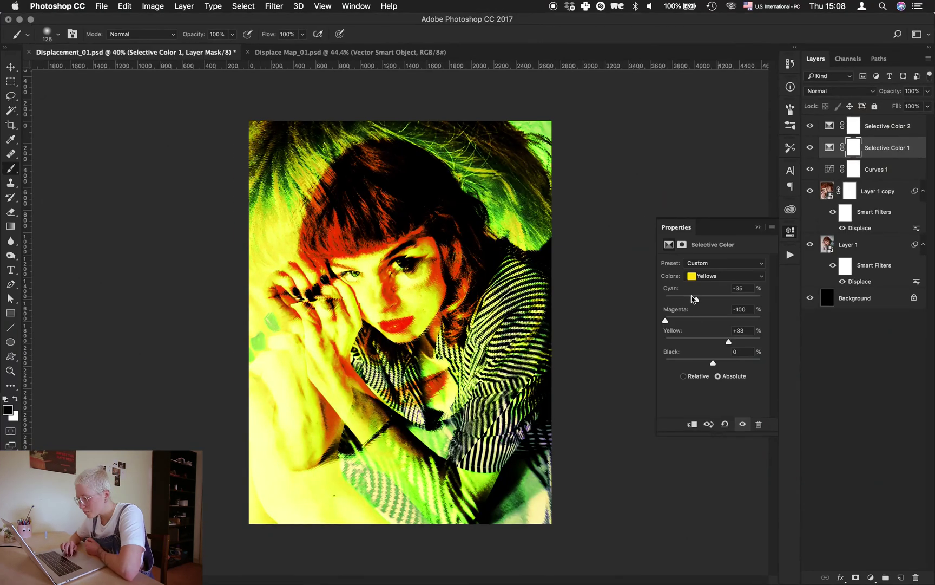
Step: In Photoshop, set the Yellows' cyan to -66% in Selective Color 1 and add a Hue/Saturation layer above Selective Color 2
{"action": "left_click_drag", "start_coordinate": [695, 299], "coordinate": [680, 299]}
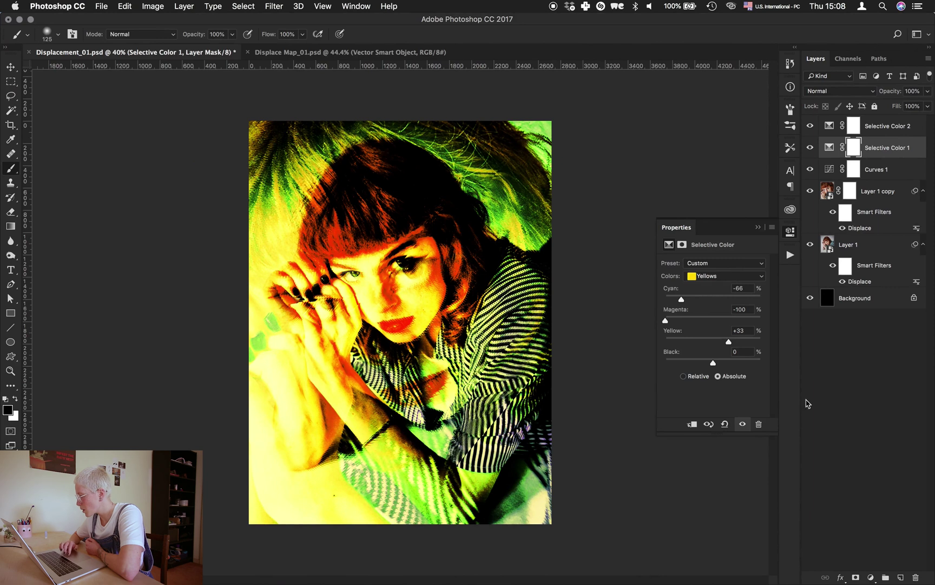
{"action": "left_click", "coordinate": [871, 577]}
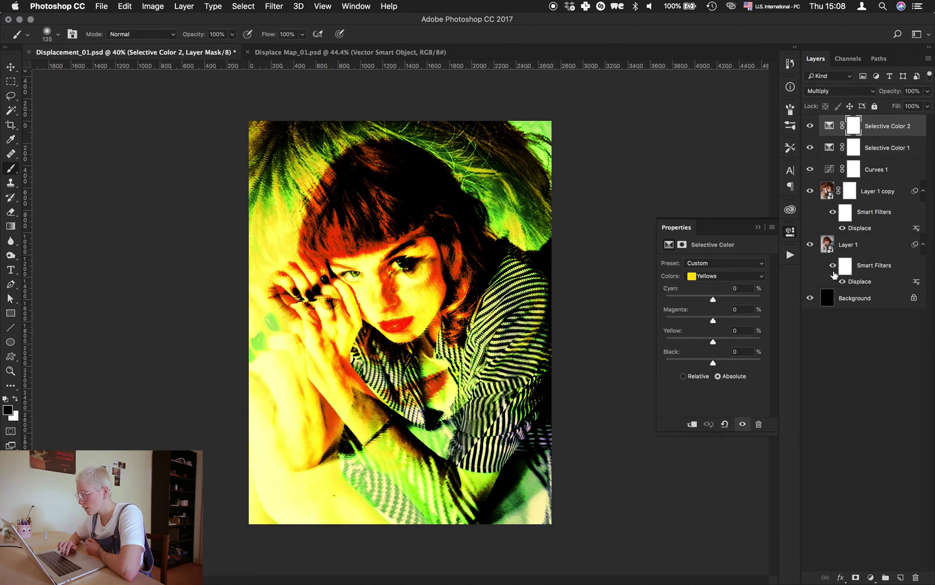
{"action": "left_click", "coordinate": [871, 577]}
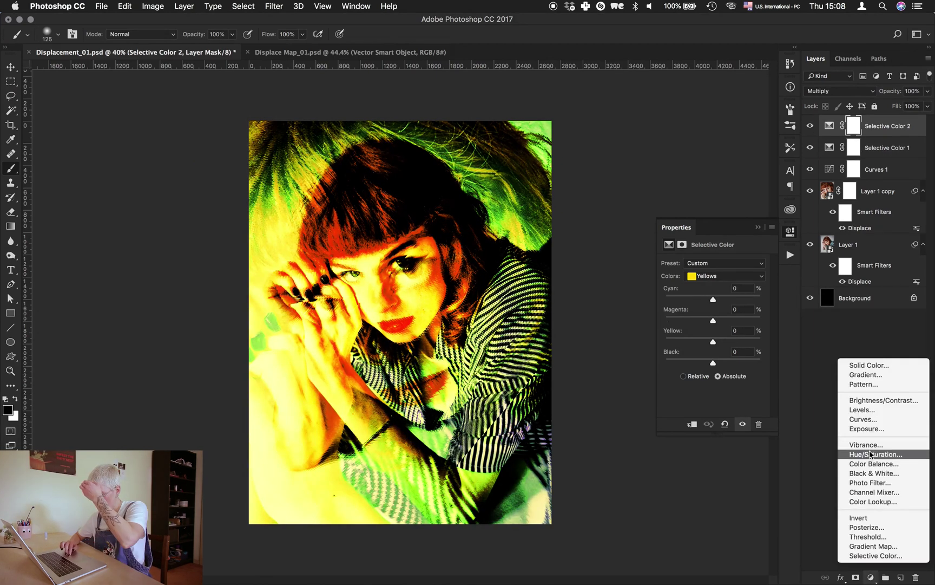
{"action": "left_click", "coordinate": [871, 455]}
Step: Try different Master hue shifts in the Hue/Saturation adjustment, such as -114, -54 and +72
{"action": "left_click", "coordinate": [680, 300]}
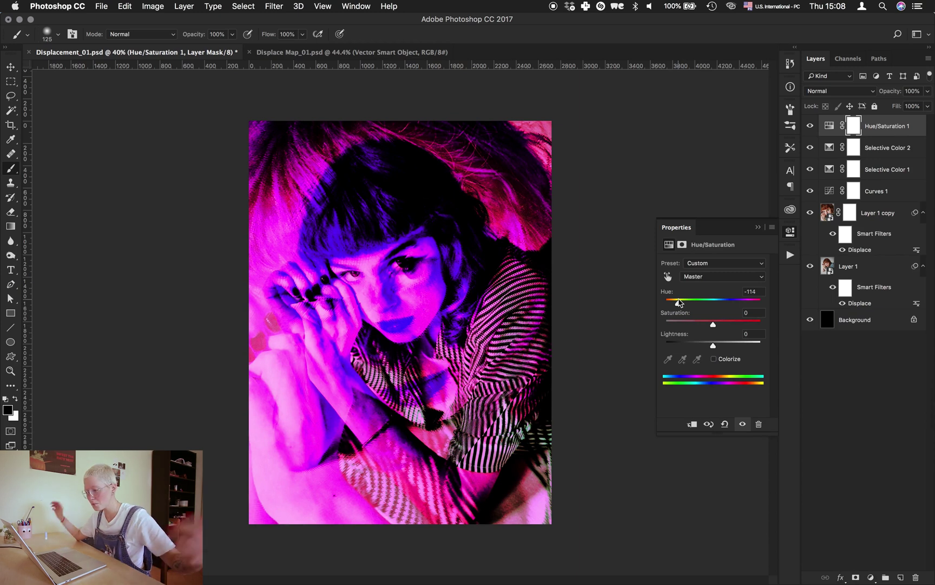
{"action": "mouse_move", "coordinate": [679, 302]}
{"action": "left_mouse_down"}
{"action": "mouse_move", "coordinate": [699, 303]}
{"action": "mouse_move", "coordinate": [690, 305]}
{"action": "left_mouse_up"}
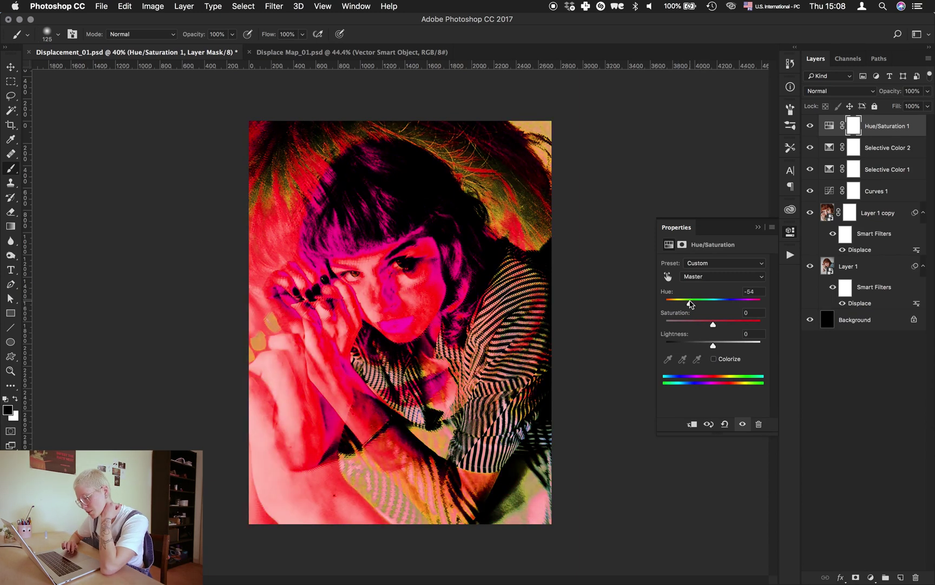
{"action": "left_click", "coordinate": [741, 303]}
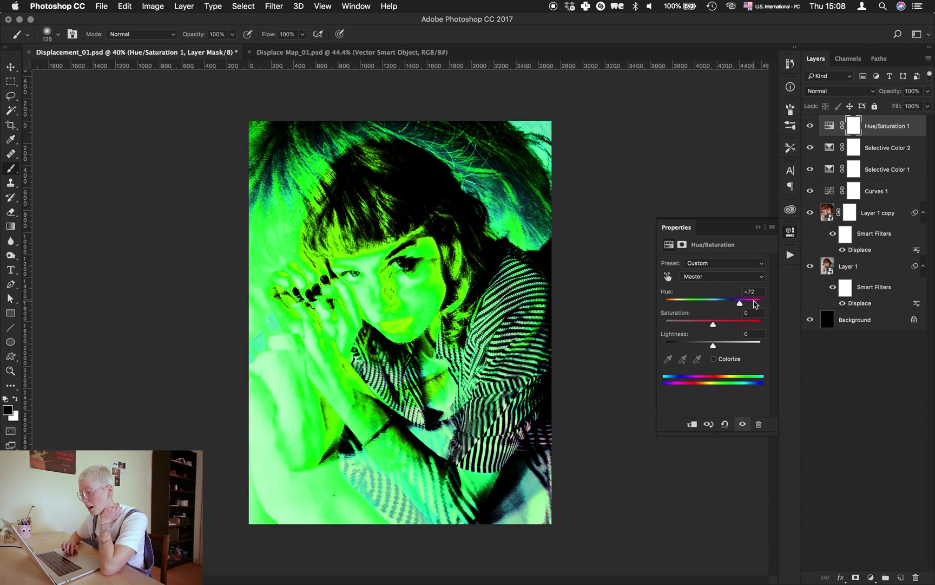
{"action": "left_click_drag", "start_coordinate": [755, 304], "coordinate": [674, 305]}
Step: Shift the Reds' hue to -123 in the Hue/Saturation adjustment and try the Yellows' hue at +34
{"action": "left_click", "coordinate": [704, 276]}
{"action": "left_click", "coordinate": [704, 298]}
{"action": "key", "text": "super+z"}
{"action": "key", "text": "alt+3"}
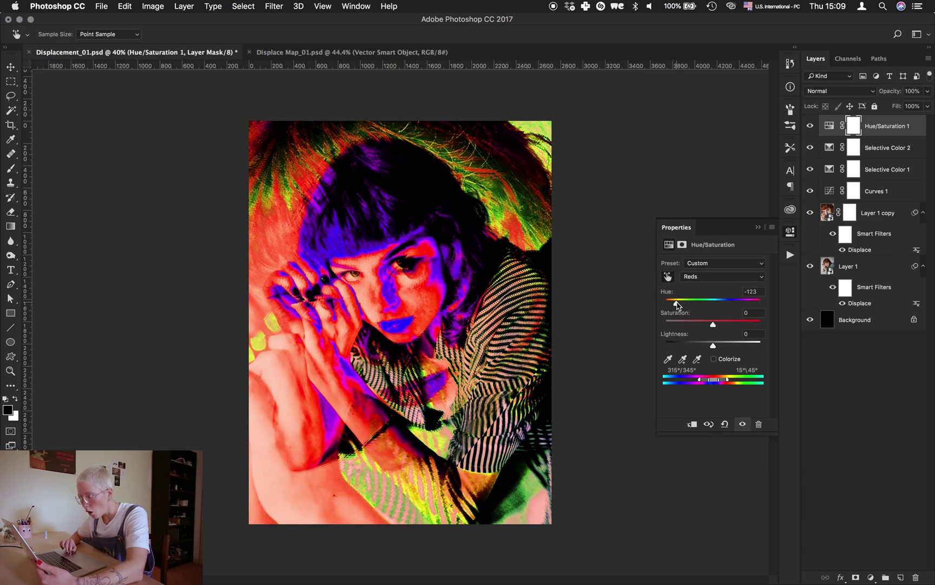
{"action": "left_click_drag", "start_coordinate": [733, 303], "coordinate": [672, 305]}
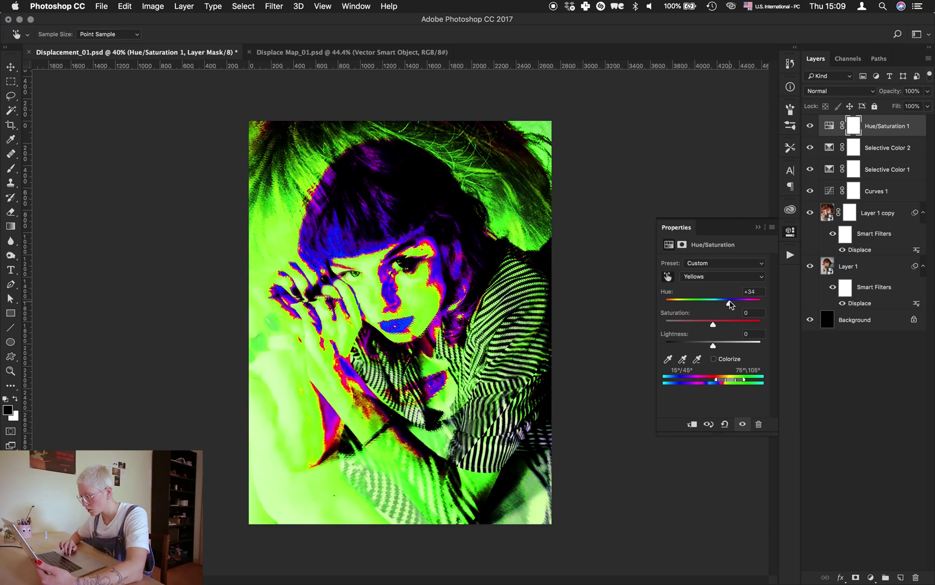
Step: Fine-tune the individual color ranges of the Hue/Saturation adjustment, setting the Greens' hue to +72
{"action": "left_click", "coordinate": [723, 276]}
{"action": "left_click", "coordinate": [704, 271]}
{"action": "key", "text": "alt+2"}
{"action": "left_click_drag", "start_coordinate": [712, 302], "coordinate": [739, 302]}
{"action": "key", "text": "alt+3"}
{"action": "left_click", "coordinate": [722, 276]}
{"action": "left_click", "coordinate": [698, 262]}
{"action": "key", "text": "alt+4"}
{"action": "key", "text": "alt+5"}
{"action": "key", "text": "super+0"}
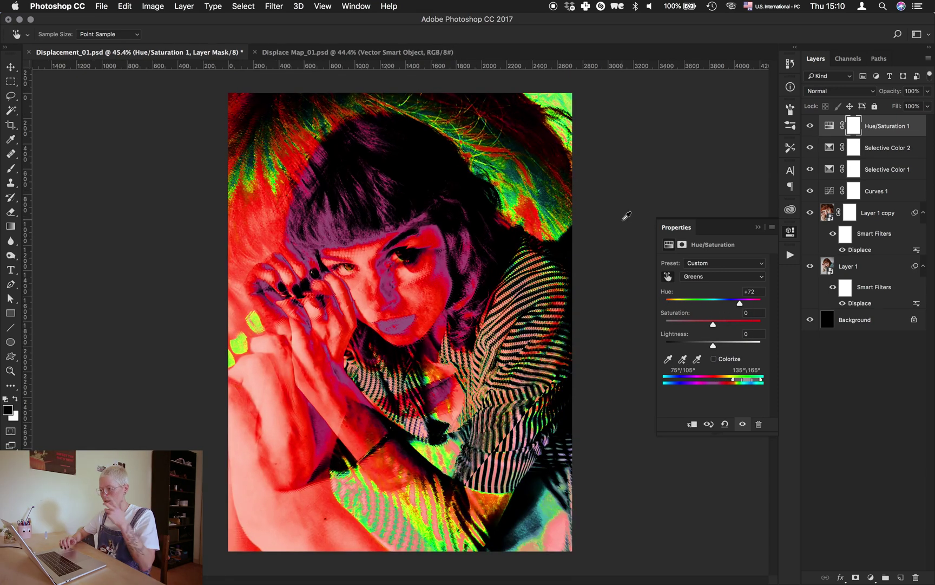